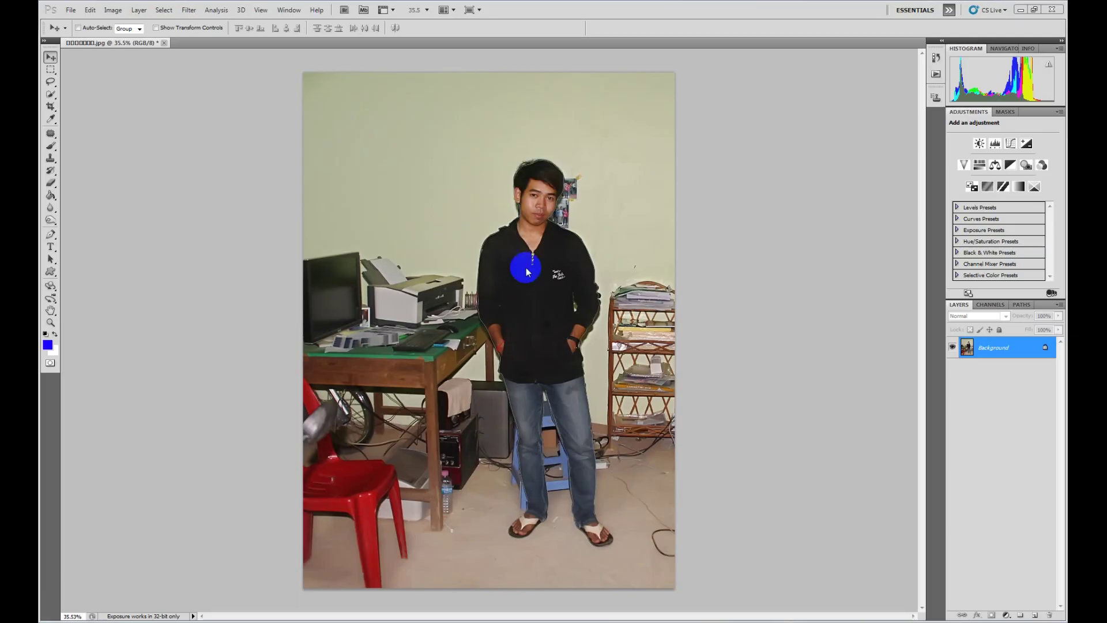
Zoom the portrait and quick-select the man's whole figure
key(ctrl+plus)
key(ctrl+plus)
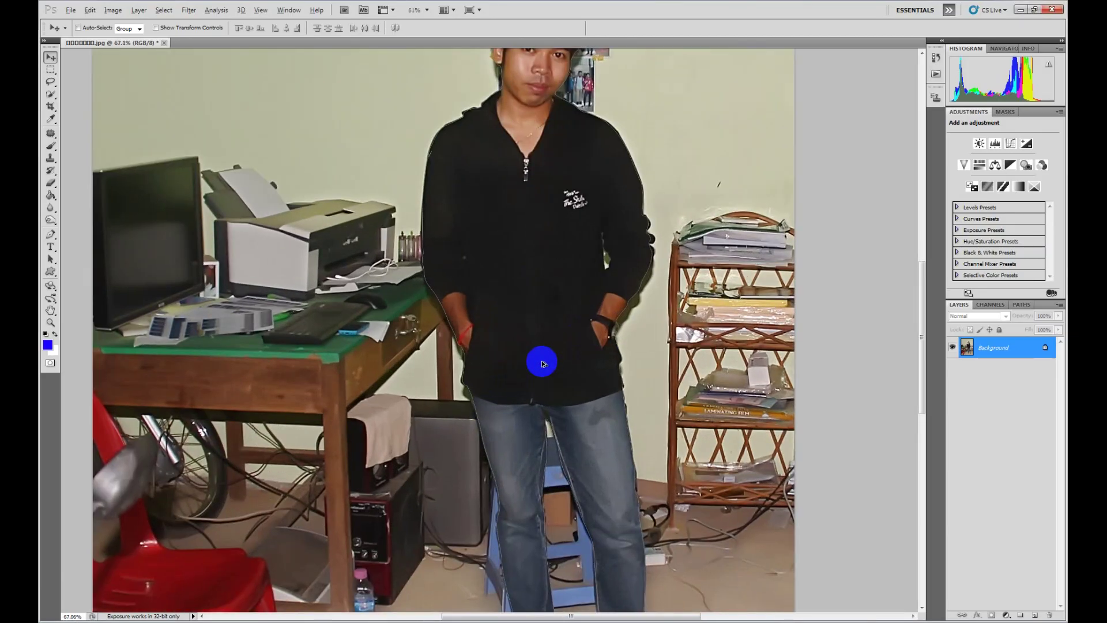
key(ctrl+minus)
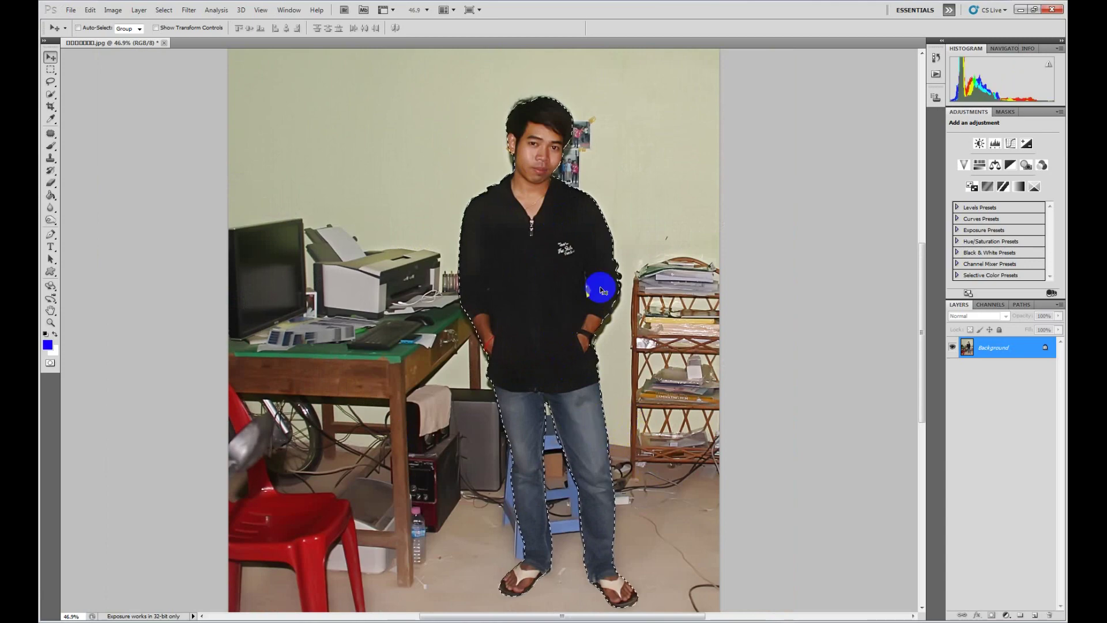
drag(563, 321, 559, 234)
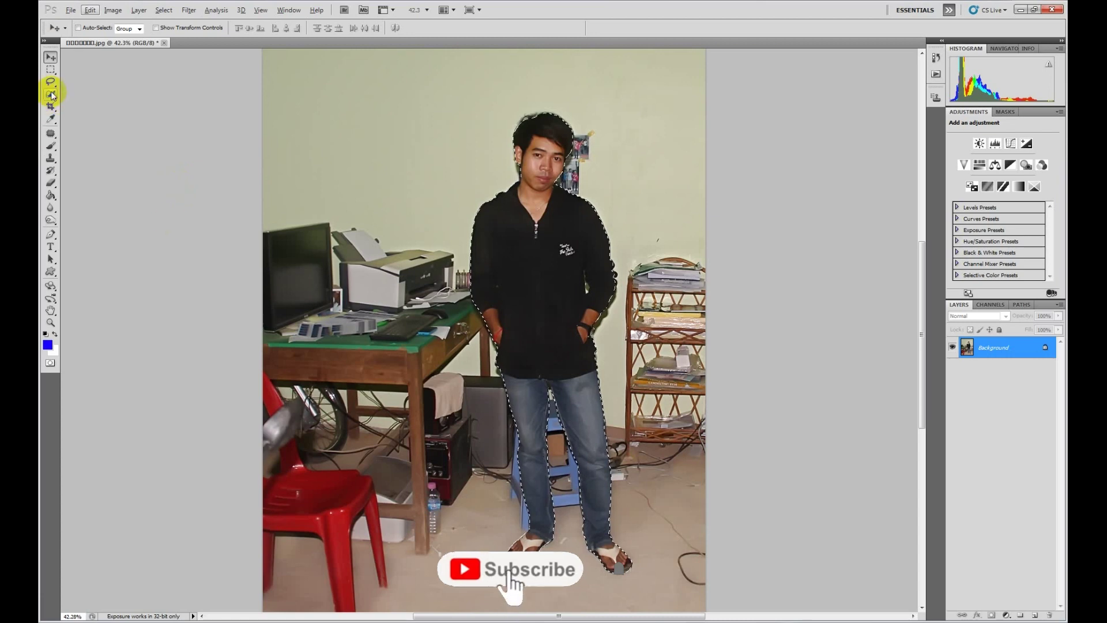
Feather the man selection, then open the Garden-house photo as a second document
click(51, 94)
right_click(517, 199)
click(536, 228)
click(597, 214)
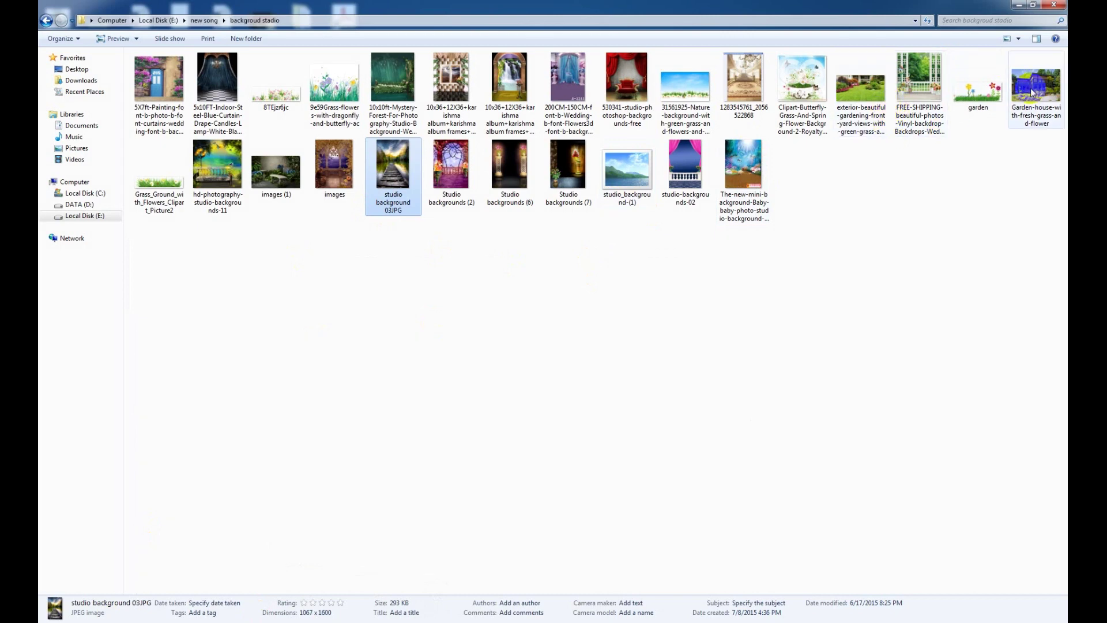
mouse_move(1036, 86)
mouse_down()
mouse_move(313, 568)
mouse_move(540, 20)
mouse_up()
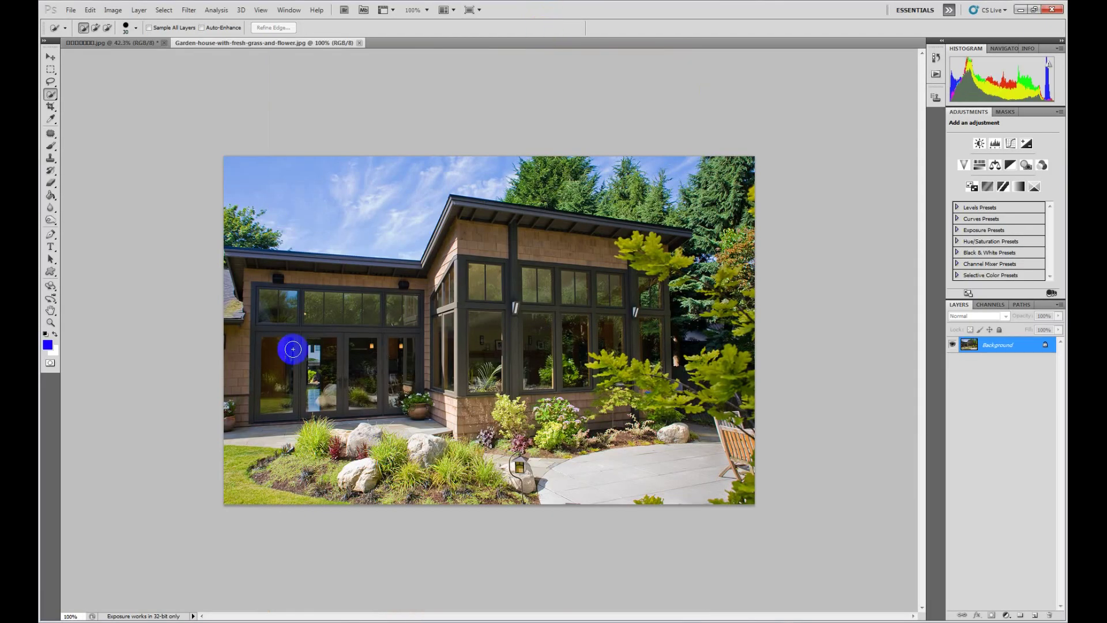
Drag the selected man from his photo into the garden-house image with the Move tool
key(v)
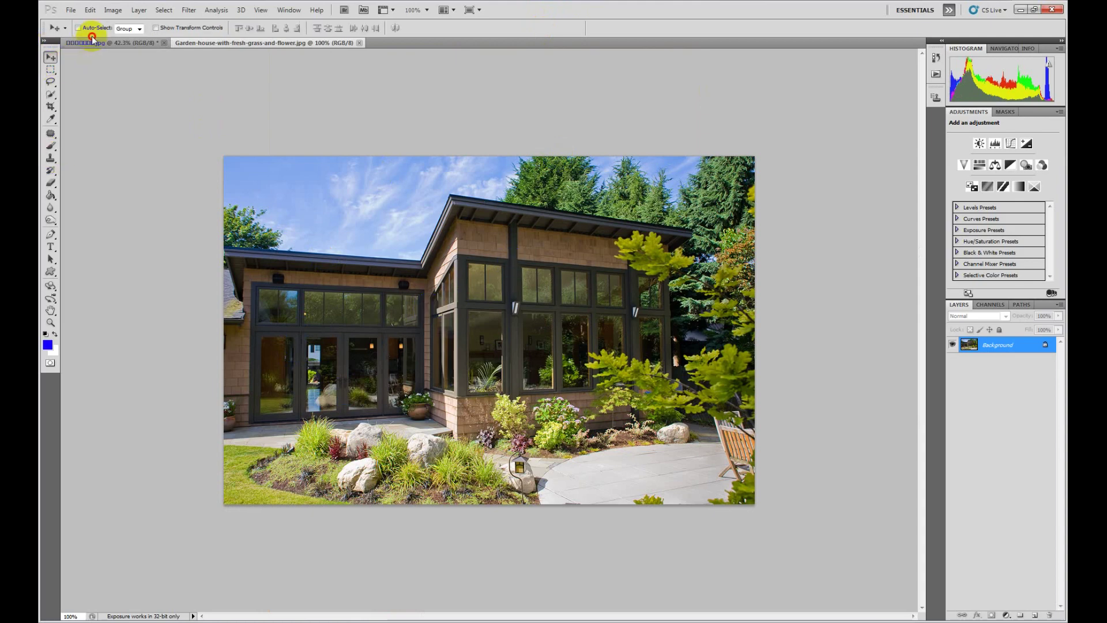
click(93, 38)
mouse_move(361, 83)
mouse_down()
mouse_move(301, 47)
mouse_move(635, 425)
mouse_up()
Free-transform the man smaller in front of the right-hand windows and nudge him into place
key(ctrl+t)
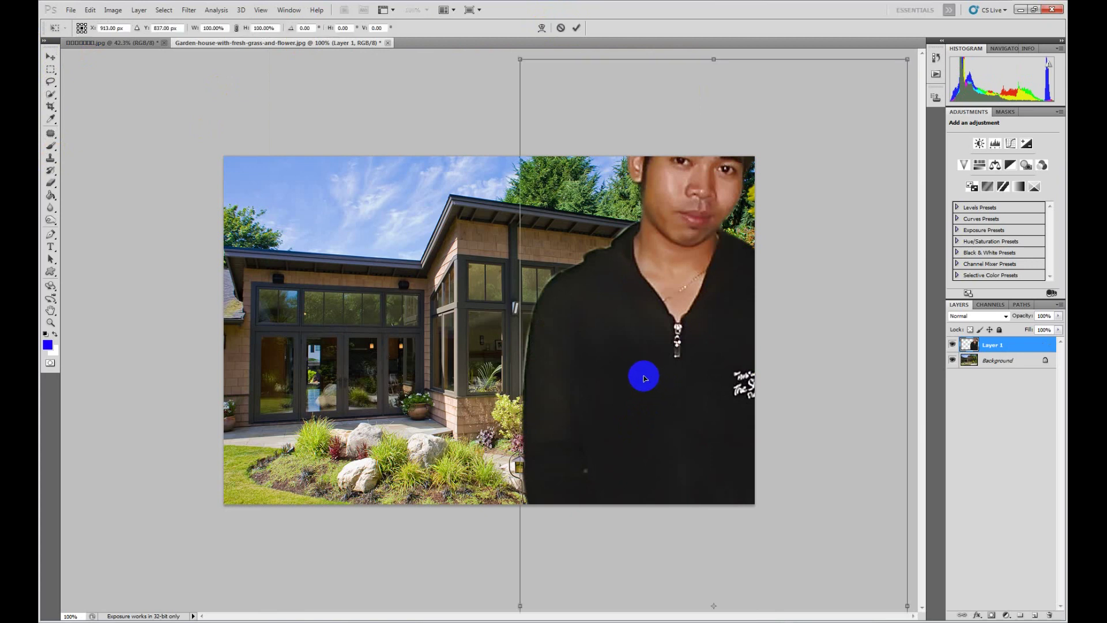
drag(520, 60, 611, 287)
drag(704, 368, 658, 291)
drag(791, 211, 716, 316)
drag(647, 392, 630, 297)
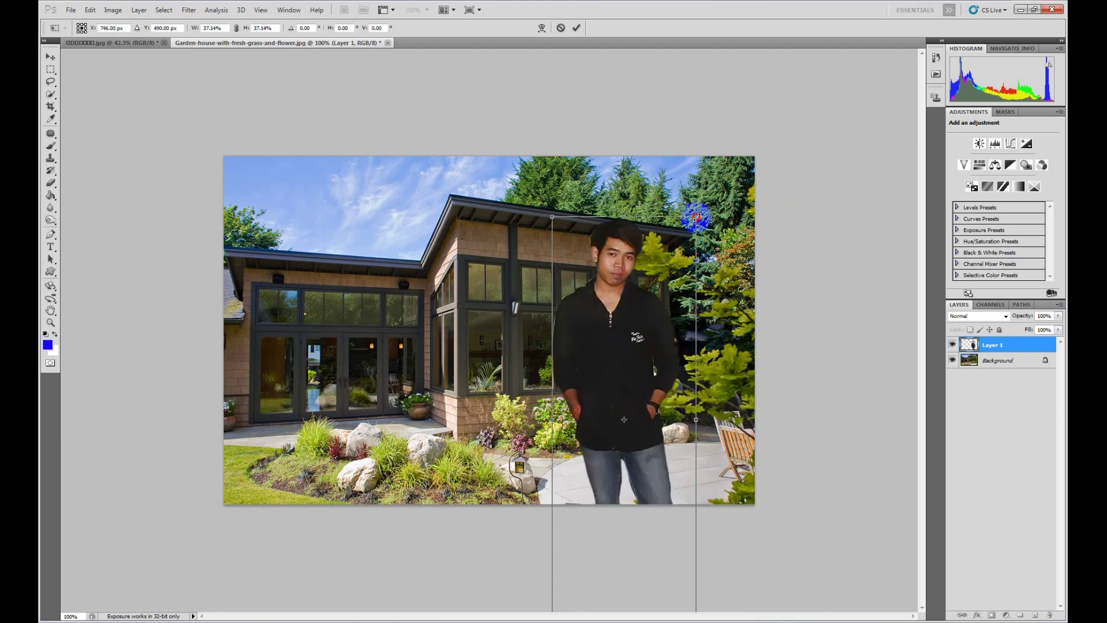
drag(700, 211, 651, 337)
mouse_move(626, 391)
mouse_down()
mouse_move(618, 378)
mouse_move(647, 306)
mouse_up()
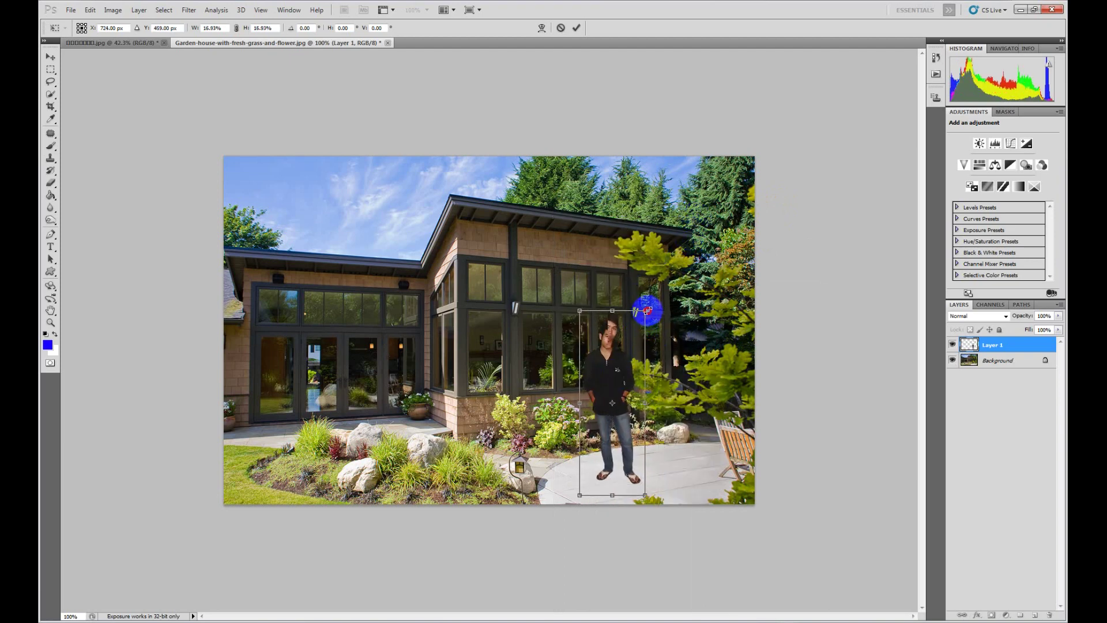
key(Return)
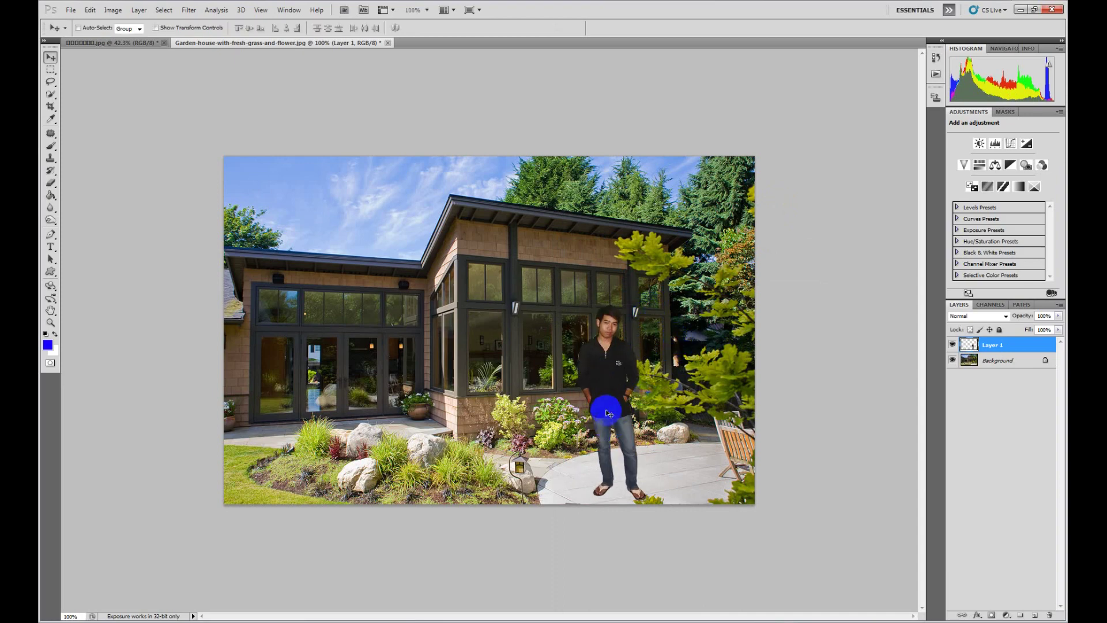
drag(616, 407, 603, 401)
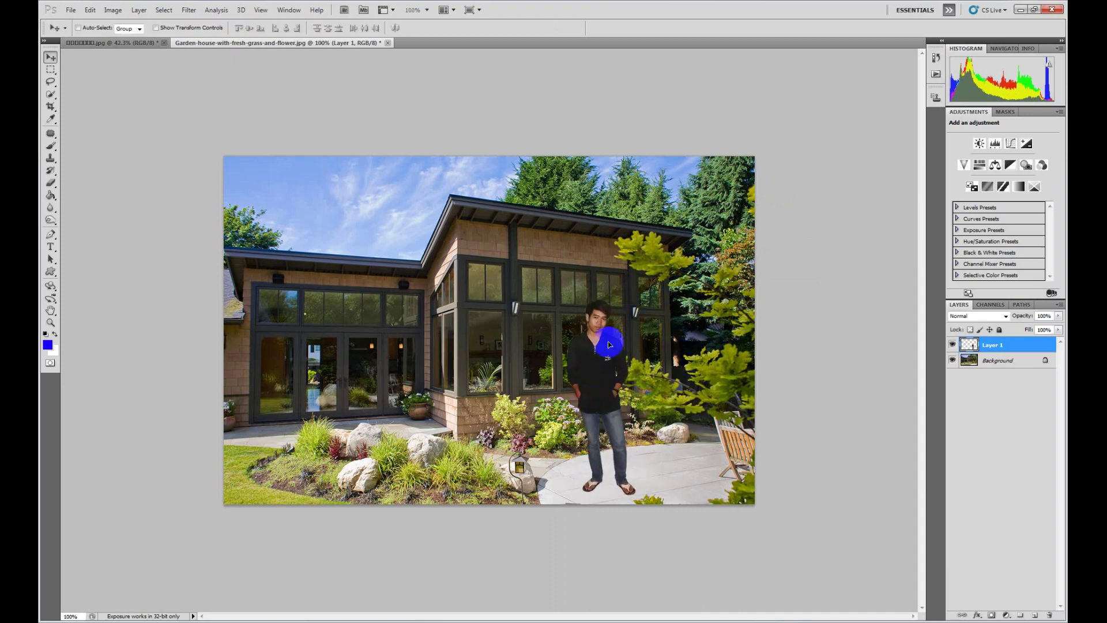
Select Layer 1 and nudge the man slightly left and up
scroll(604, 337, up, 1)
scroll(676, 421, down, 1)
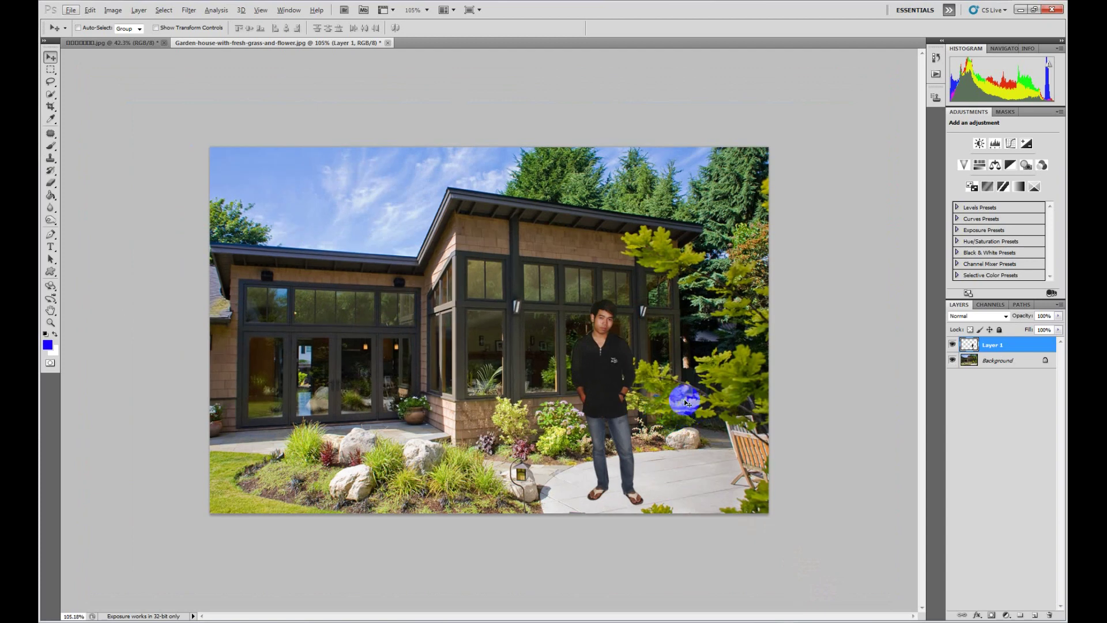
right_click(615, 372)
click(617, 374)
mouse_move(610, 376)
mouse_down()
mouse_move(579, 363)
mouse_move(604, 403)
mouse_up()
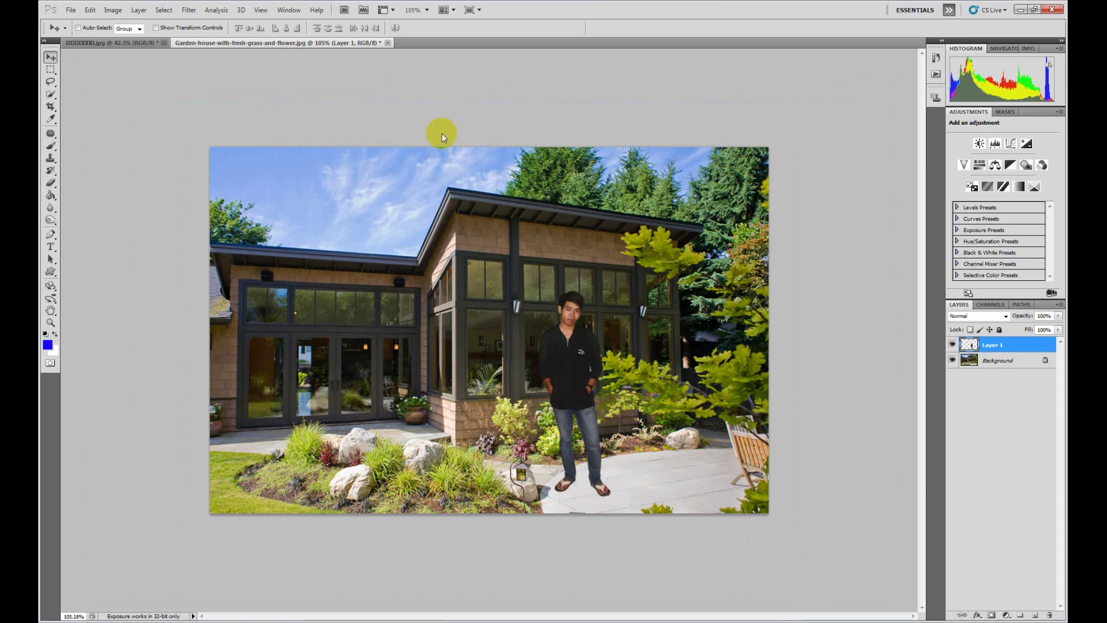
Crop to a 13 × 18 cm portrait at 500 pixels/cm around the man, then reposition him
click(50, 106)
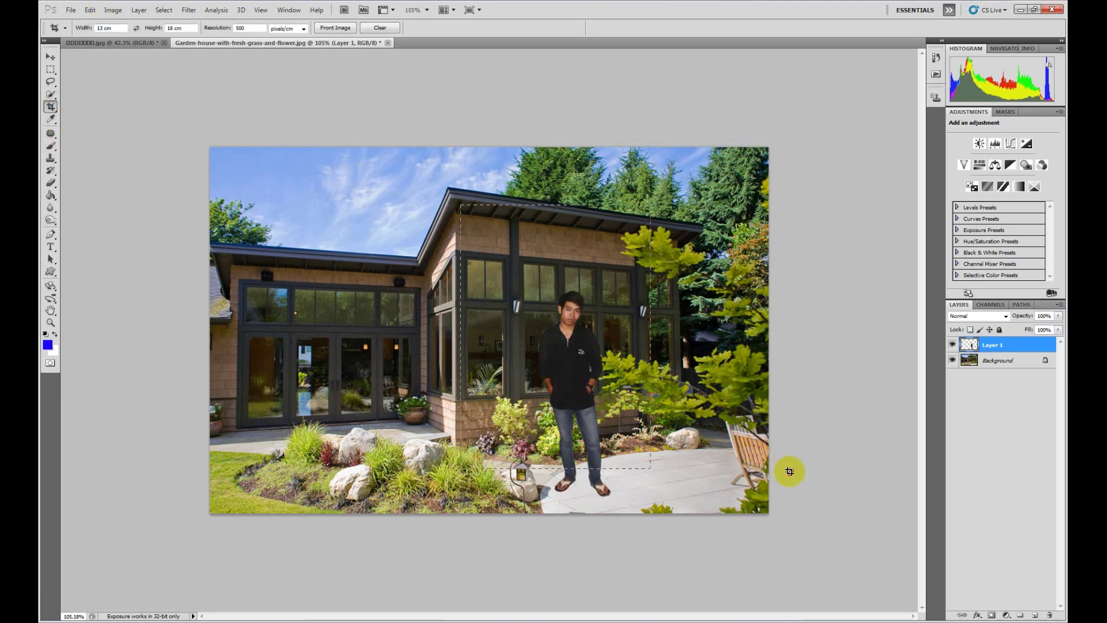
drag(460, 204, 683, 513)
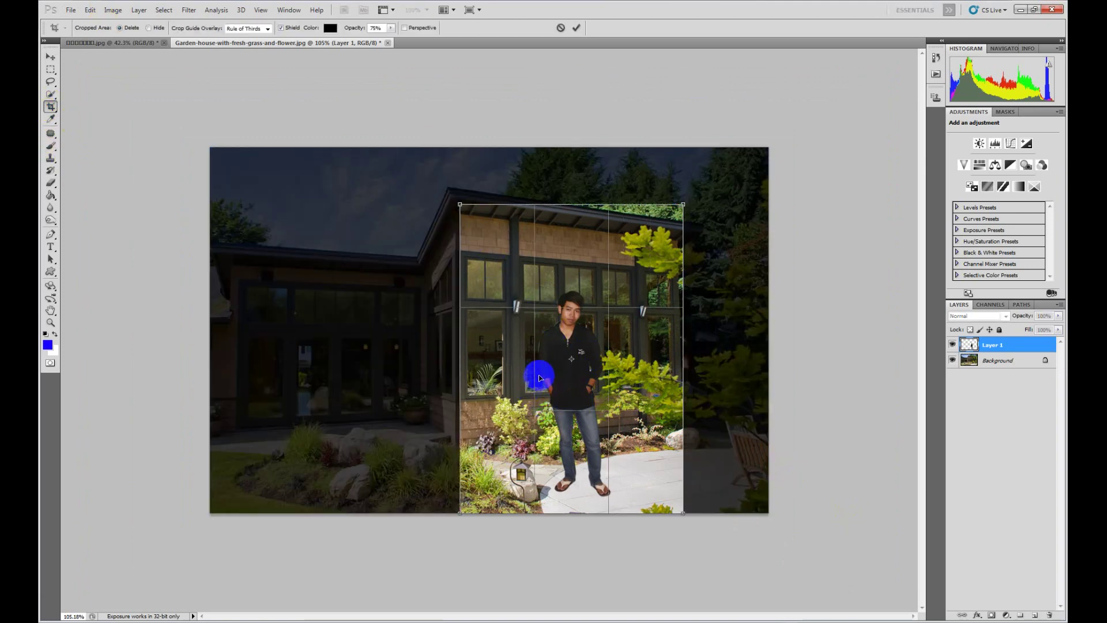
double_click(585, 400)
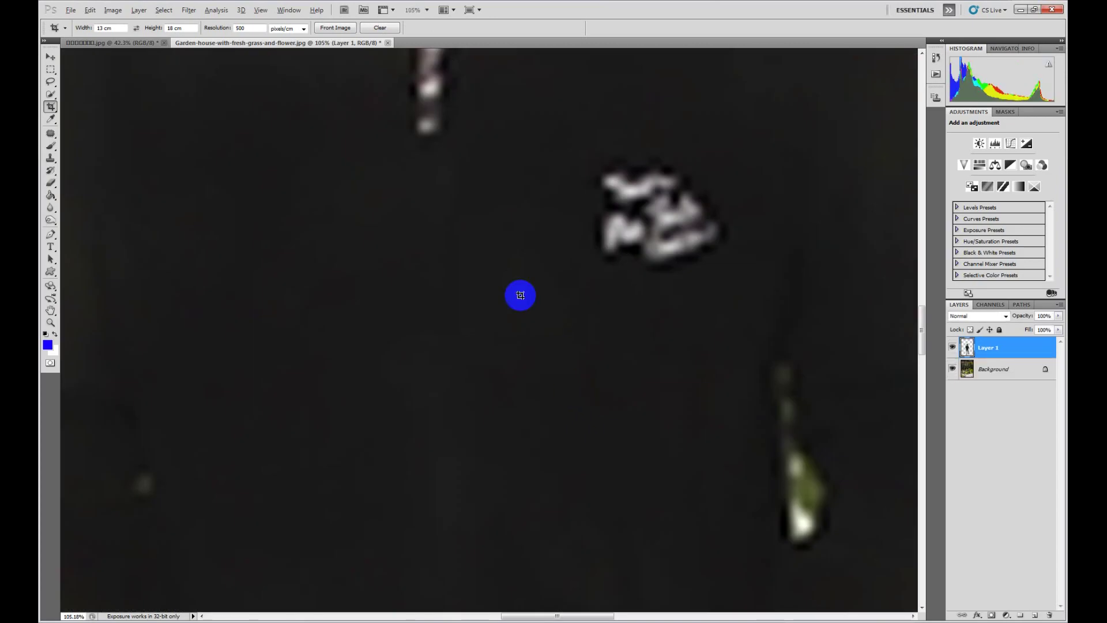
key(ctrl+0)
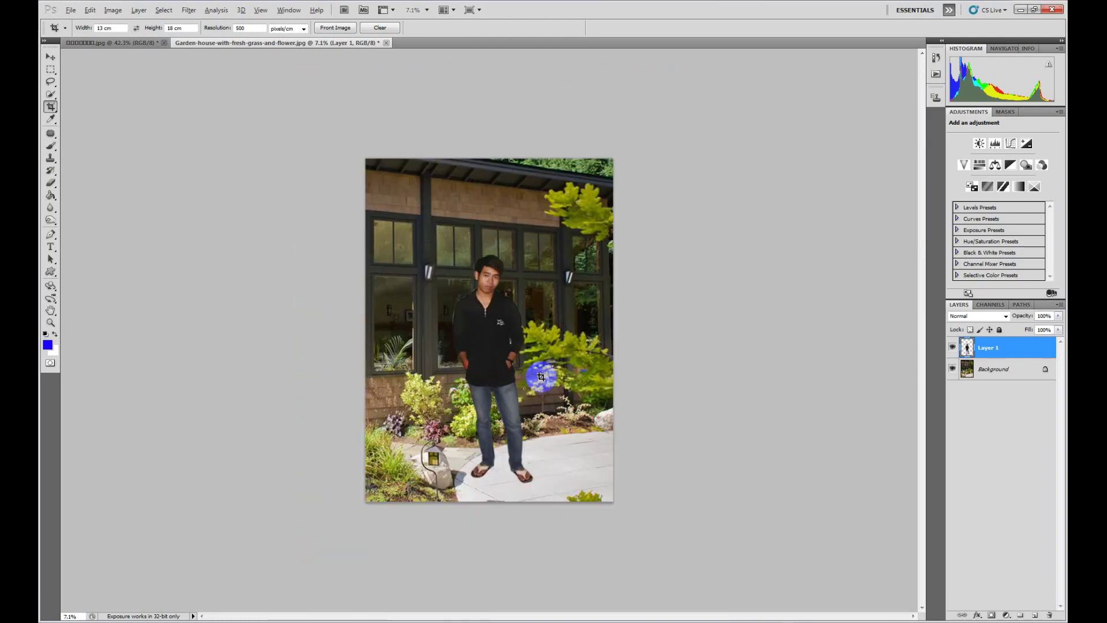
click(50, 57)
mouse_move(474, 211)
mouse_down()
mouse_move(510, 343)
mouse_move(492, 344)
mouse_up()
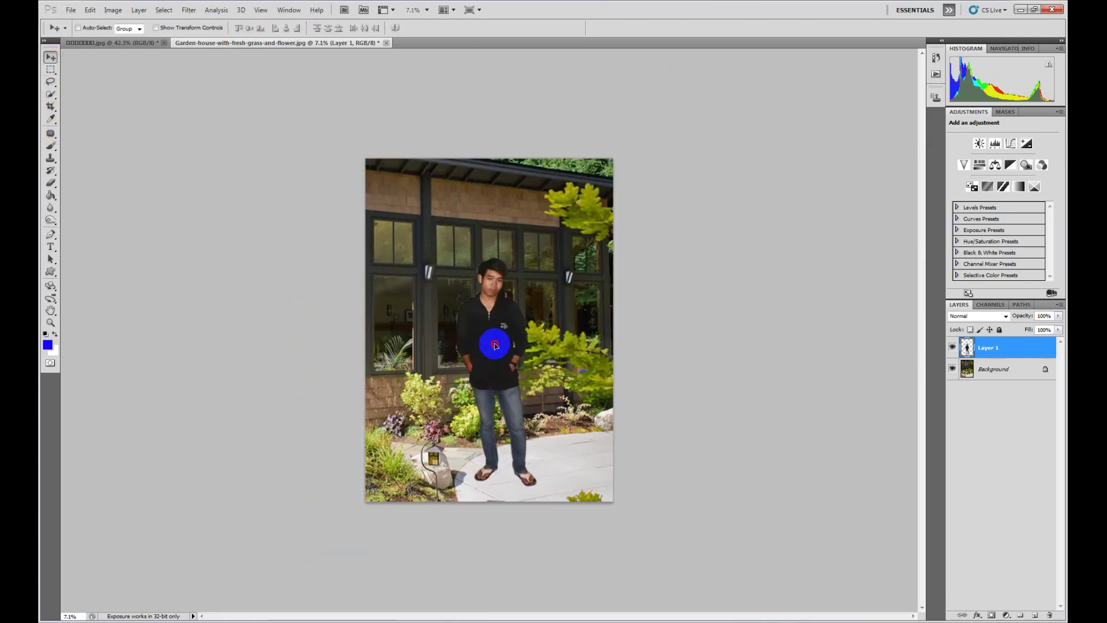
Lighten the top edge of the man's hair with the Dodge tool
key(ctrl+plus)
key(ctrl+plus)
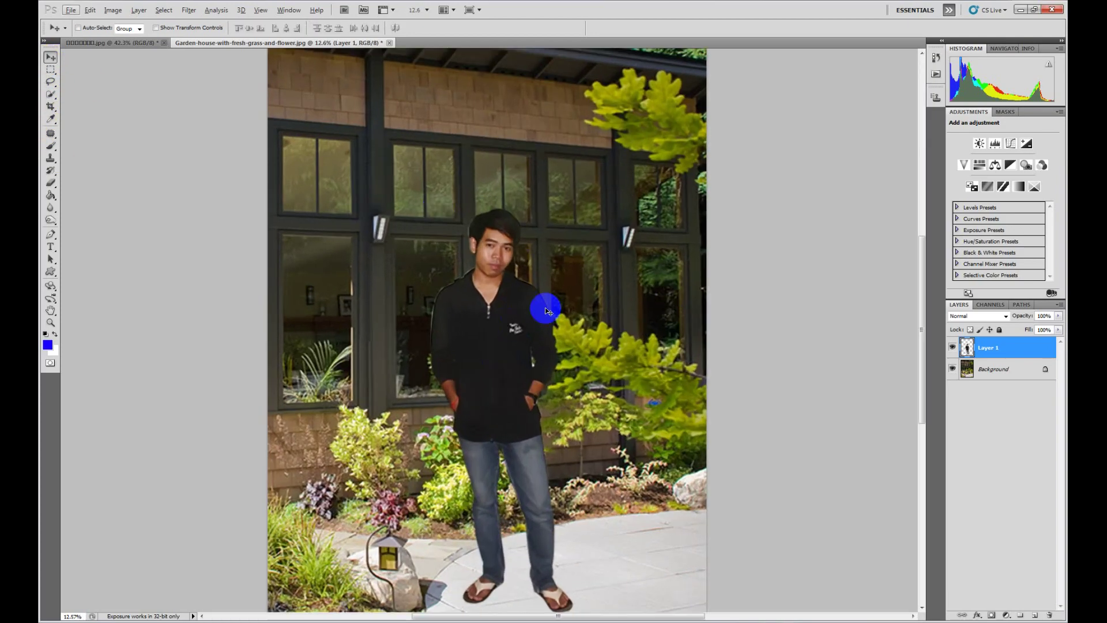
click(50, 234)
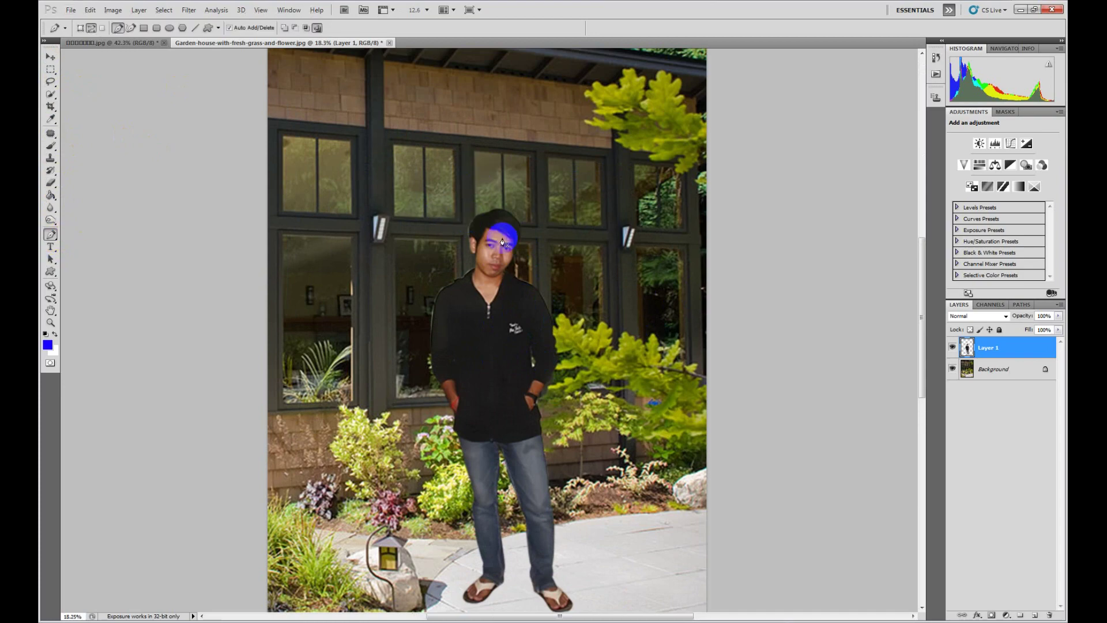
scroll(495, 235, up, 3)
click(50, 220)
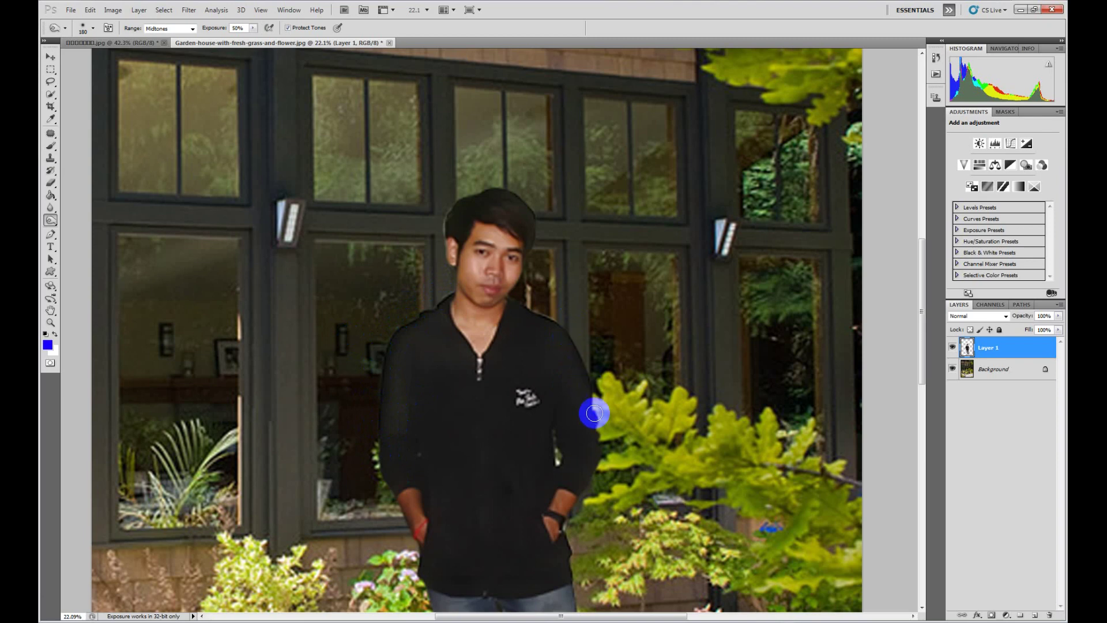
click(445, 212)
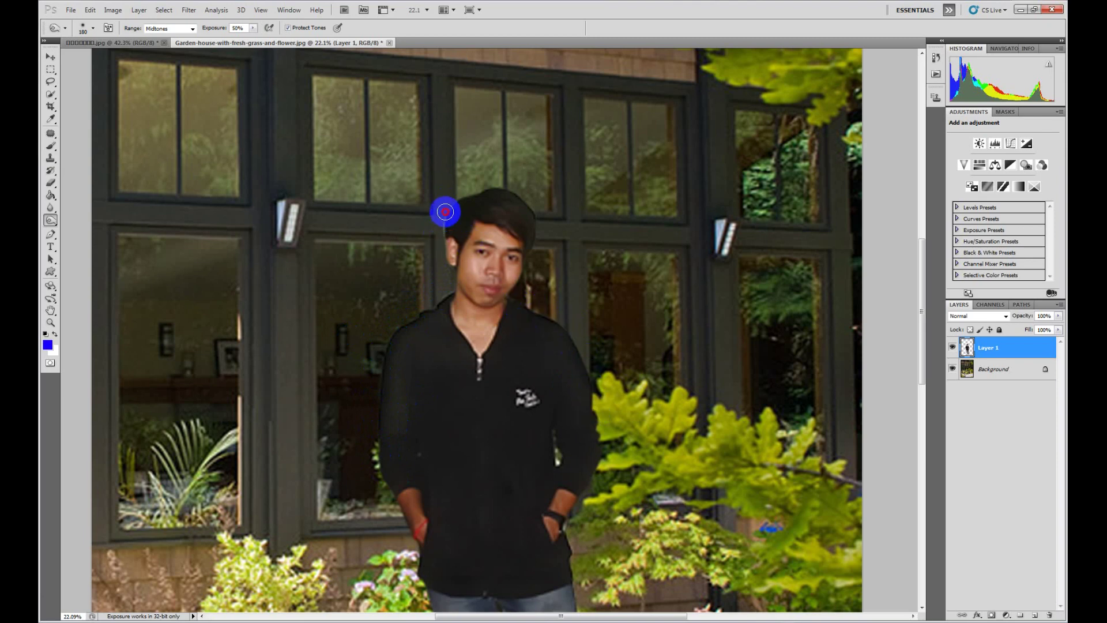
mouse_move(439, 230)
mouse_down()
mouse_move(532, 224)
mouse_move(495, 188)
mouse_up()
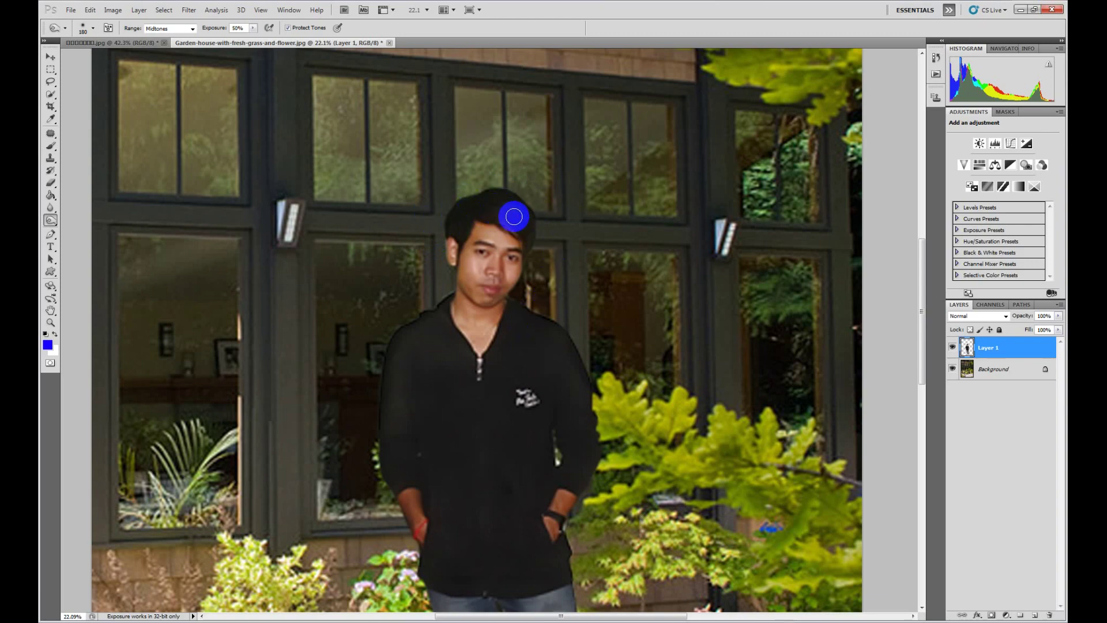
Make the Background layer the active layer
scroll(606, 306, down, 1)
scroll(586, 314, down, 1)
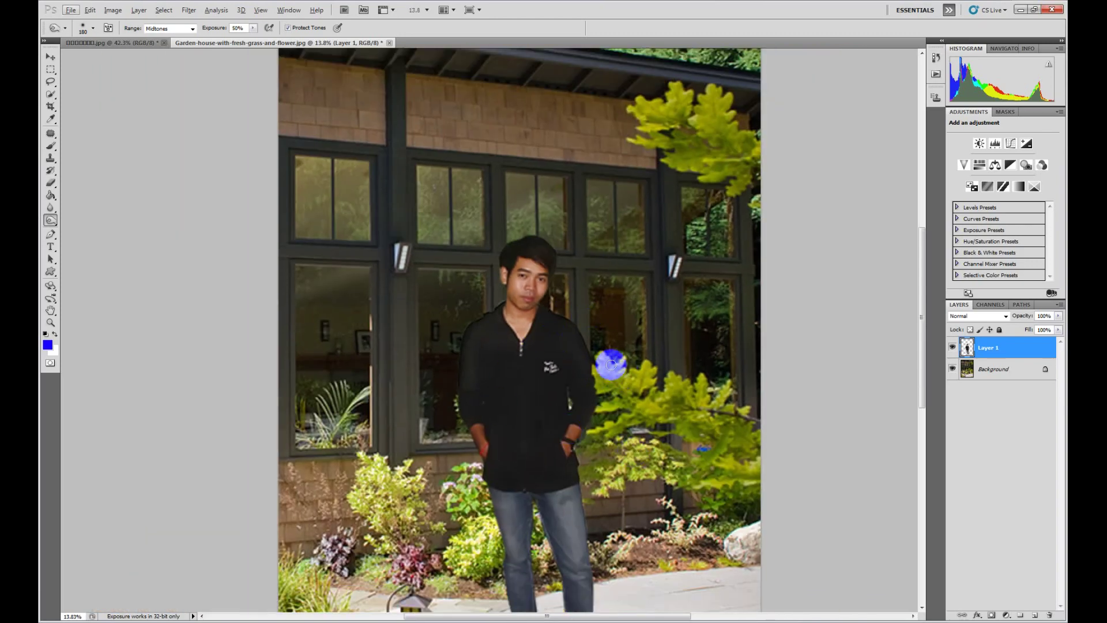
scroll(450, 430, down, 2)
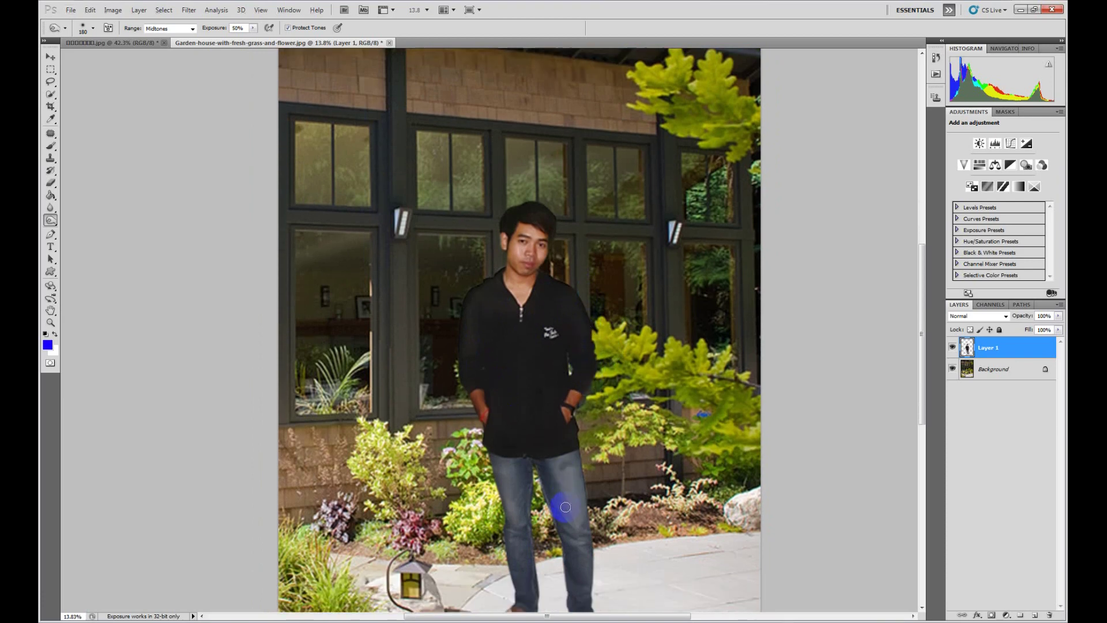
scroll(295, 458, down, 2)
click(1018, 369)
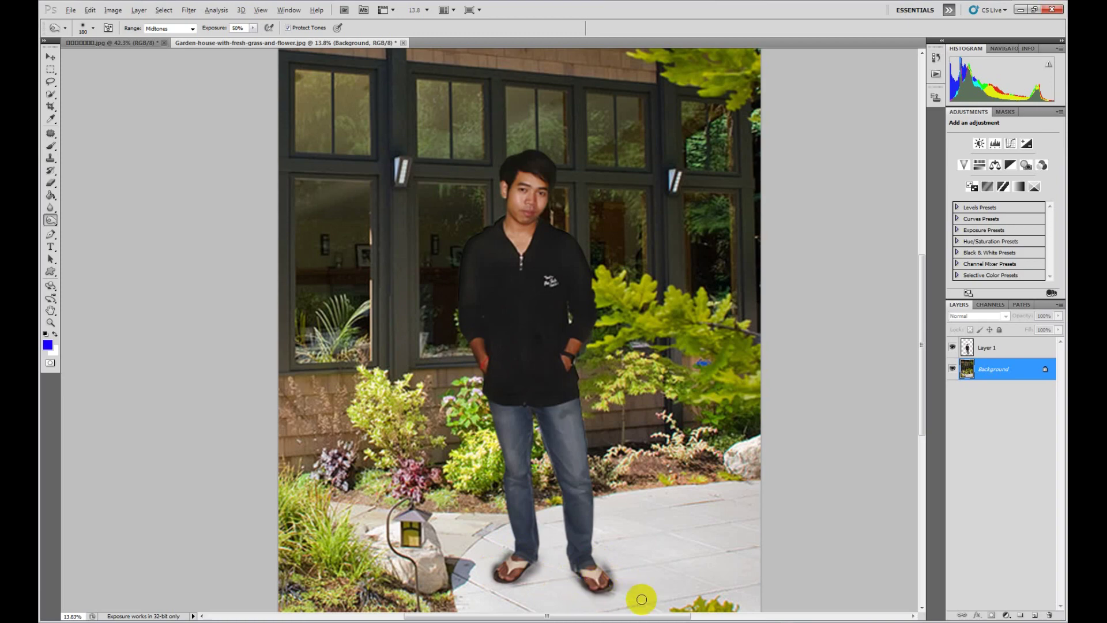
Scroll to the patio beneath the man's feet and select the Clone Stamp tool
scroll(632, 553, down, 4)
scroll(648, 549, down, 2)
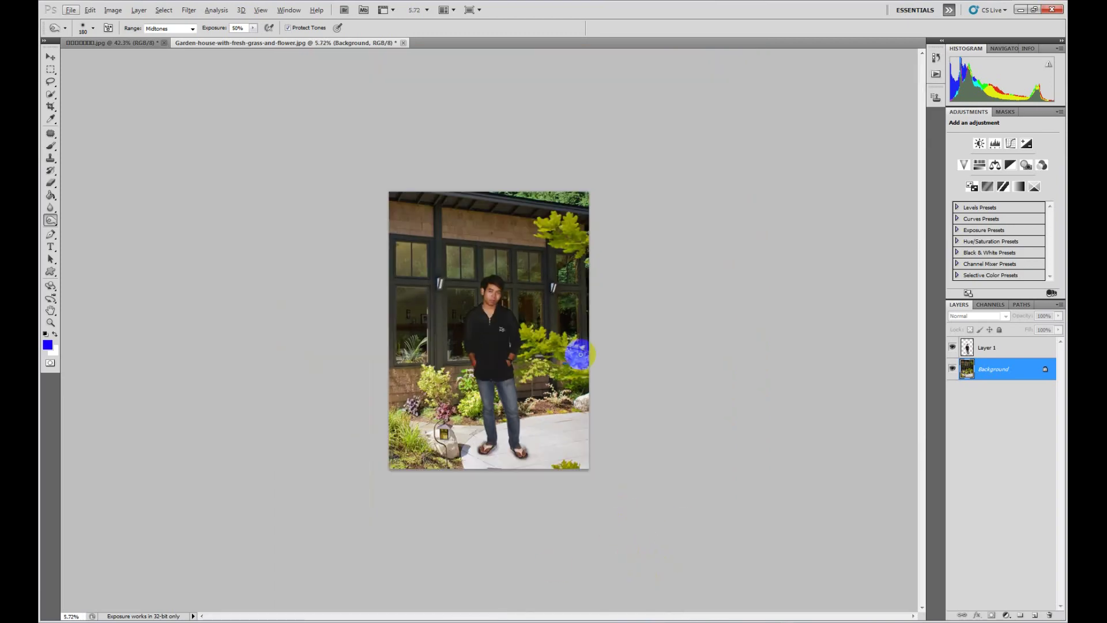
scroll(521, 336, up, 4)
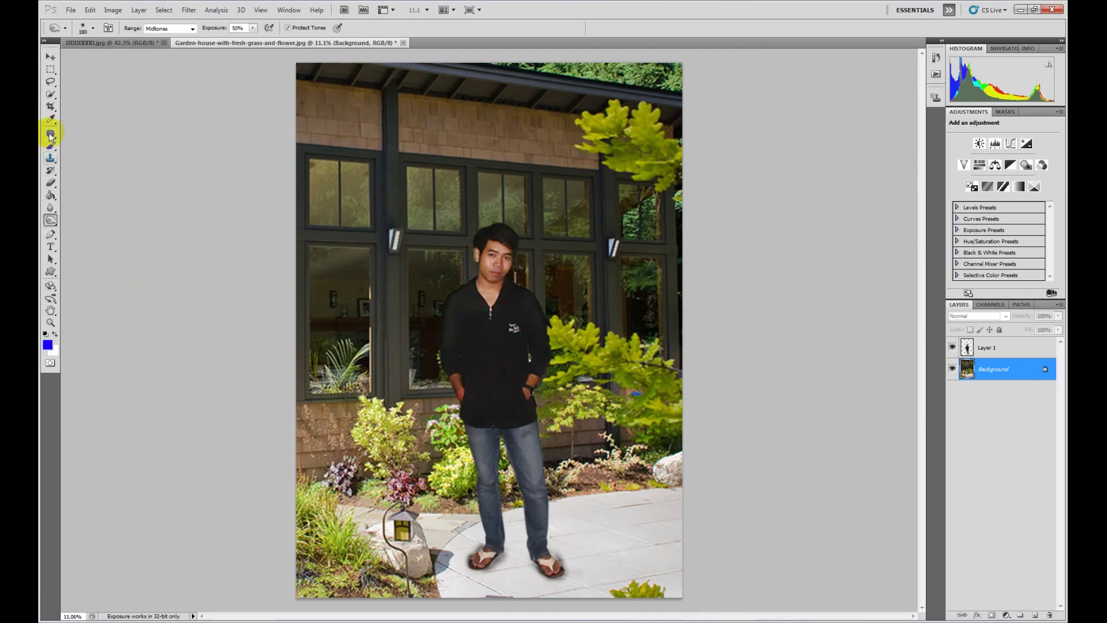
click(50, 158)
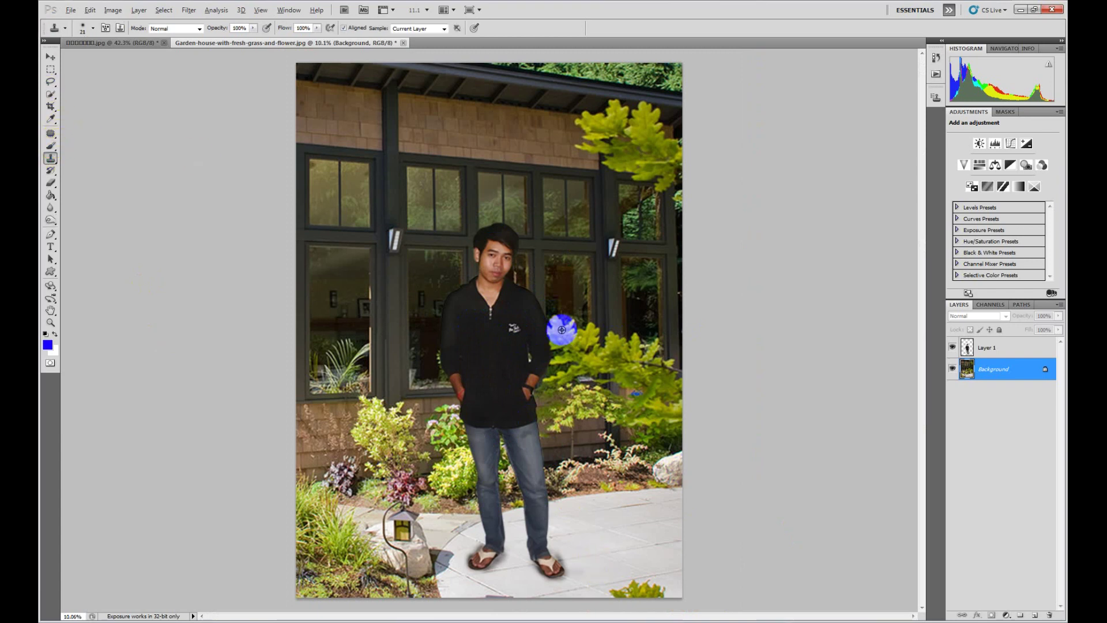
Add the blue text 'RADY LOADING' on the house wall with the Horizontal Type tool
scroll(560, 332, down, 2)
click(50, 246)
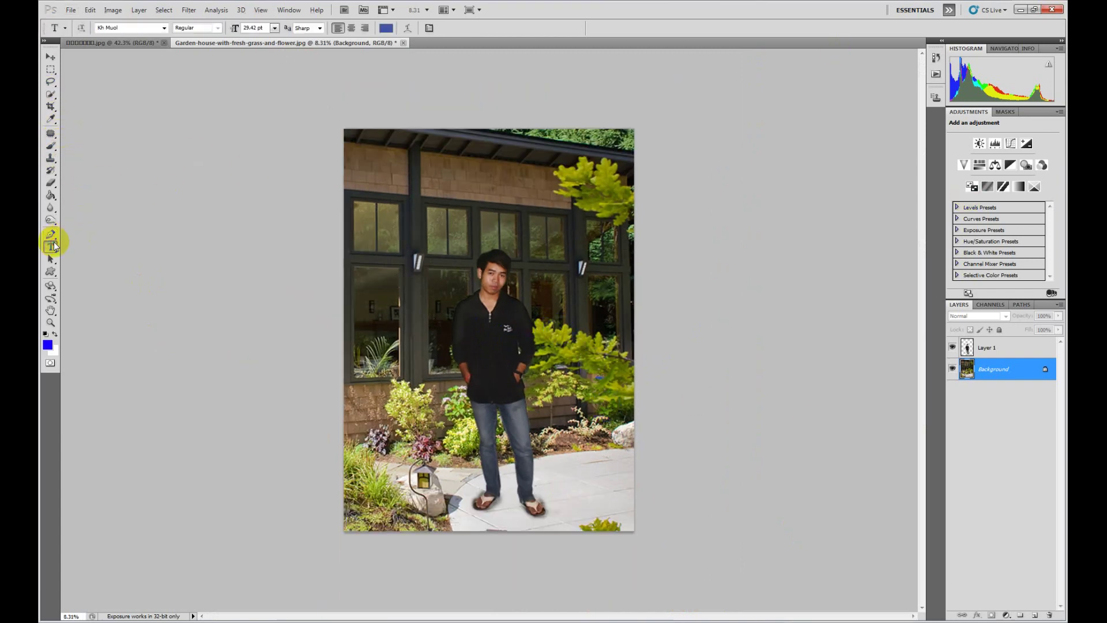
click(398, 194)
text(RADY LOAD)
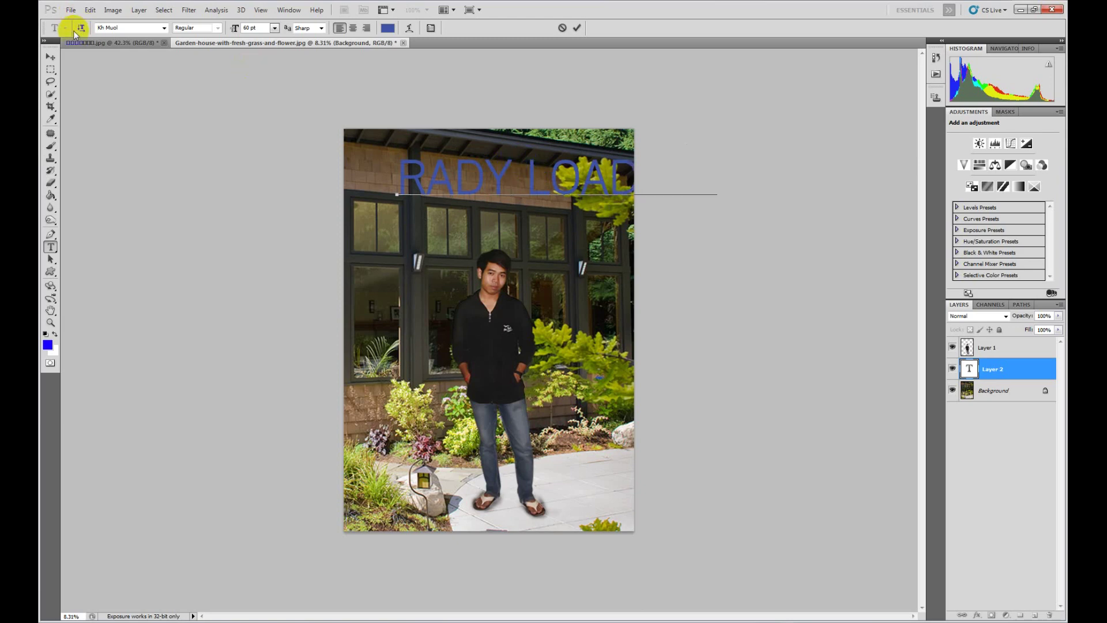
click(50, 57)
Select the RADY LOADING text layer and move it to the left
right_click(468, 181)
click(496, 183)
drag(473, 194, 456, 195)
drag(581, 228, 560, 230)
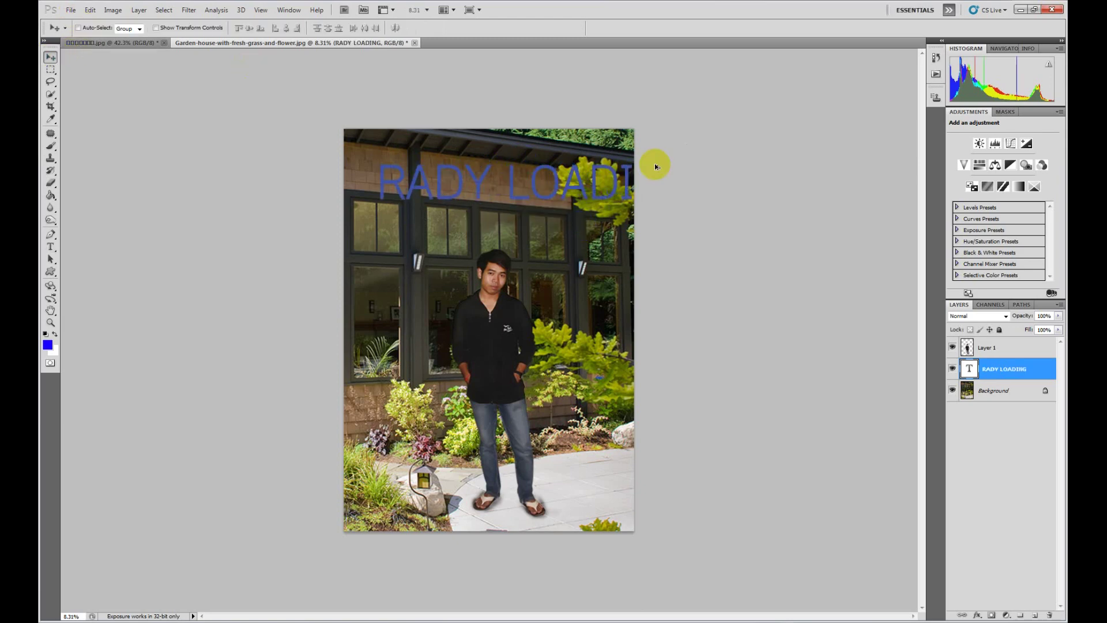
Scale the RADY LOADING text to about 84% and move it left and up
key(ctrl+t)
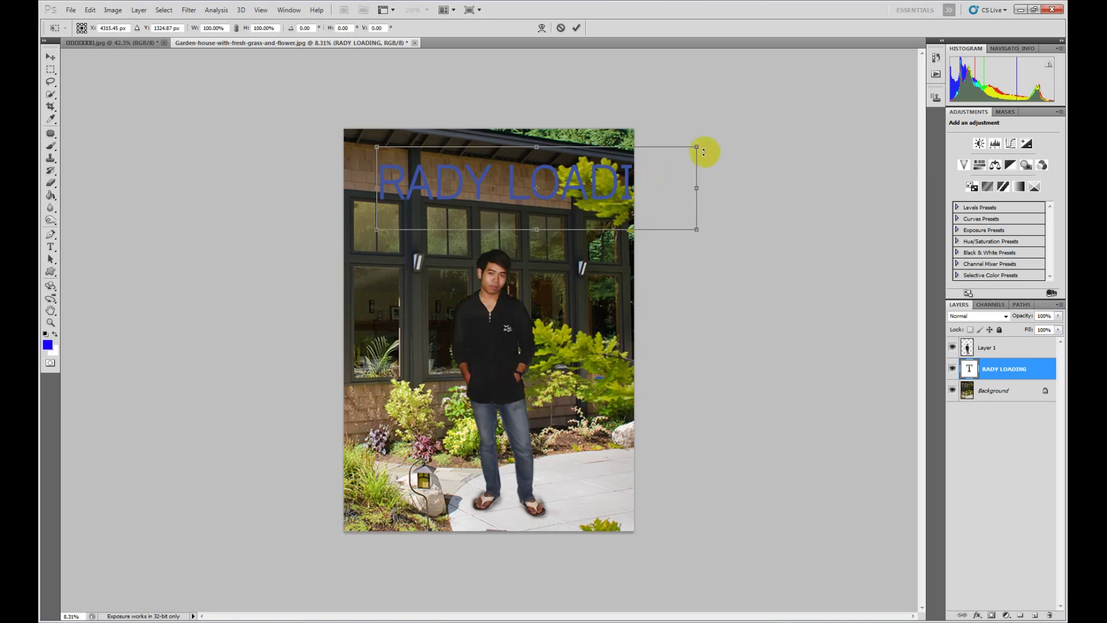
mouse_move(672, 167)
mouse_down()
mouse_move(650, 198)
mouse_move(646, 173)
mouse_up()
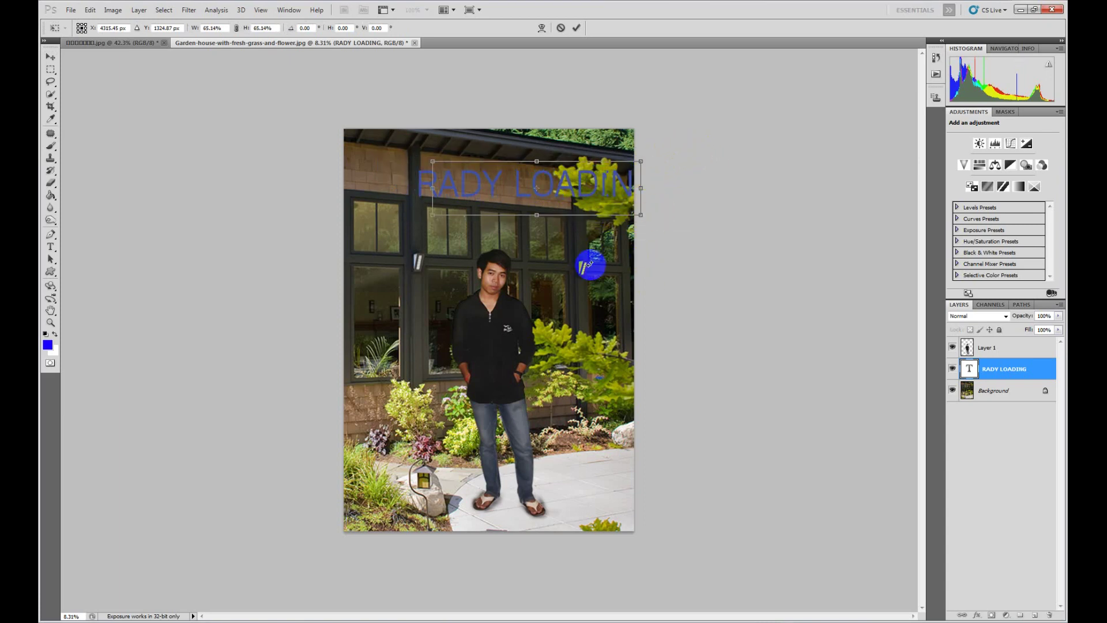
double_click(581, 190)
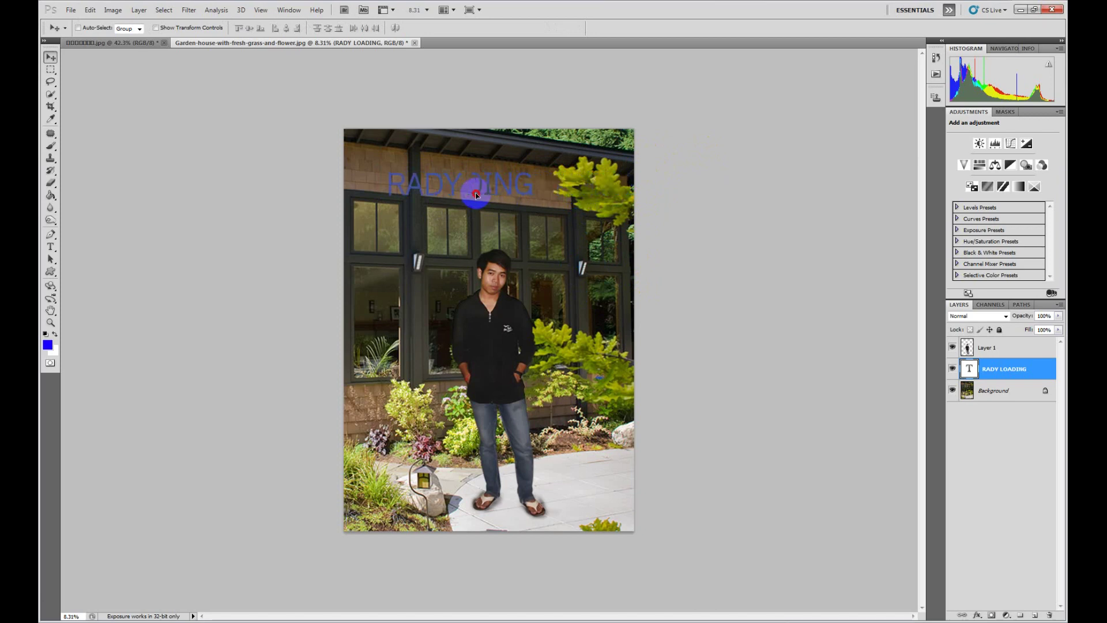
drag(509, 192, 474, 184)
Shrink the text to about 77% and nudge it right onto the wall strip
key(ctrl+t)
drag(564, 171, 486, 189)
drag(554, 169, 541, 174)
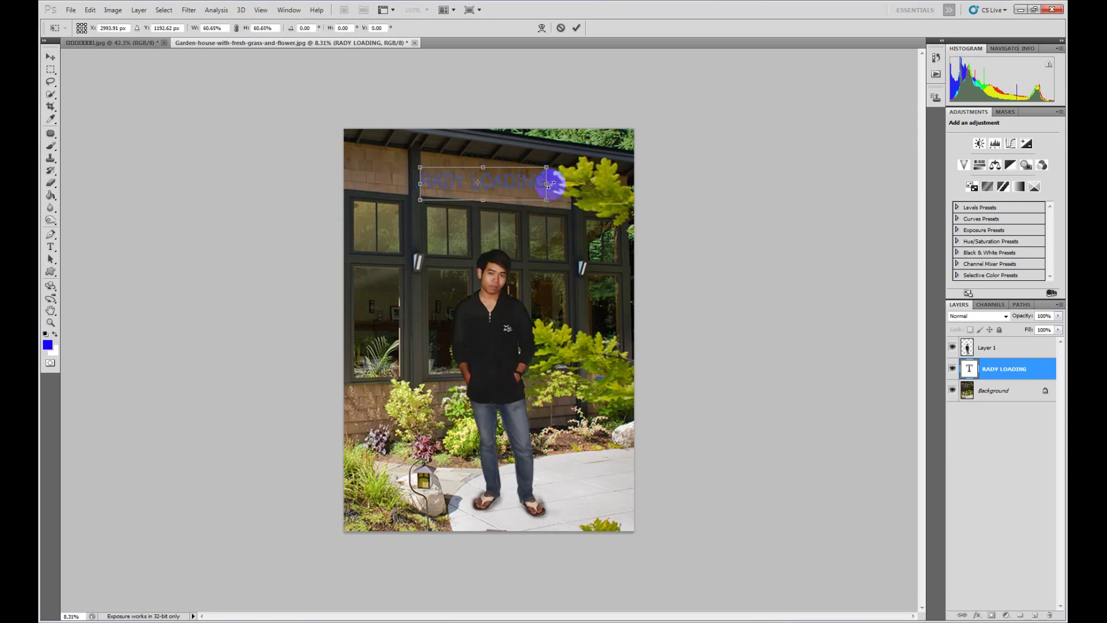
key(Return)
click(522, 185)
drag(530, 186, 547, 185)
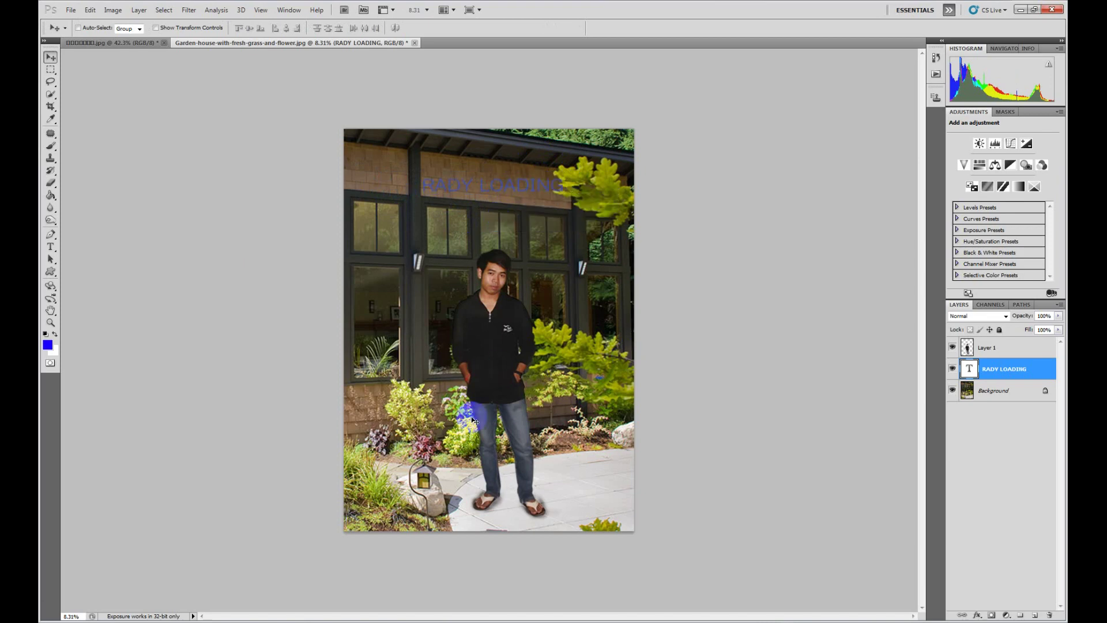
Rotate the text about 4.26° along the brick wall and zoom in on it
key(ctrl+t)
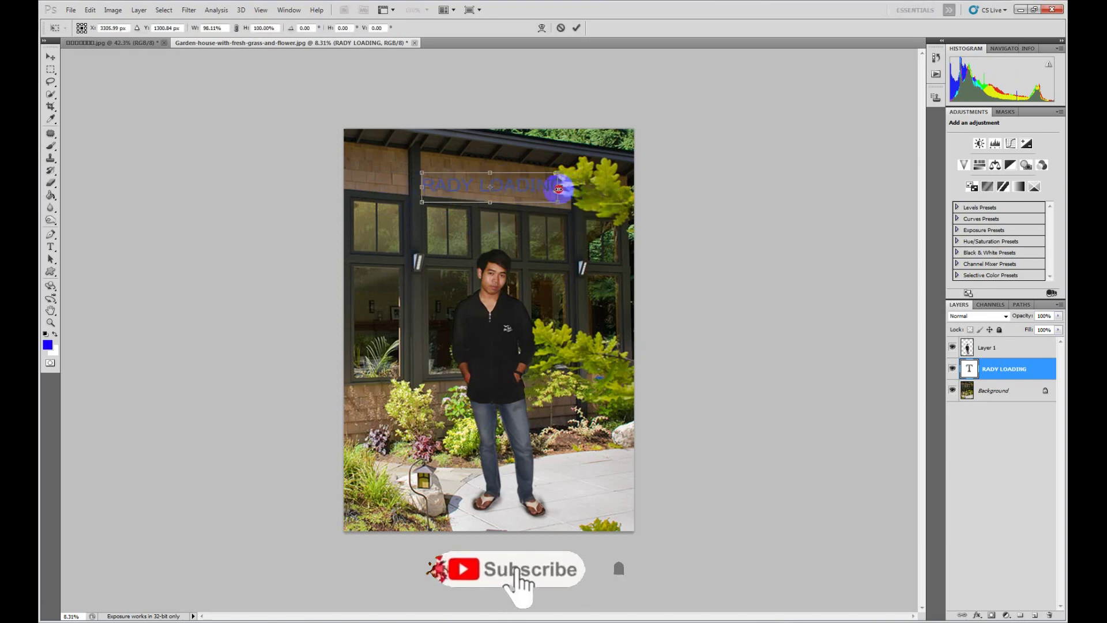
drag(571, 189, 593, 200)
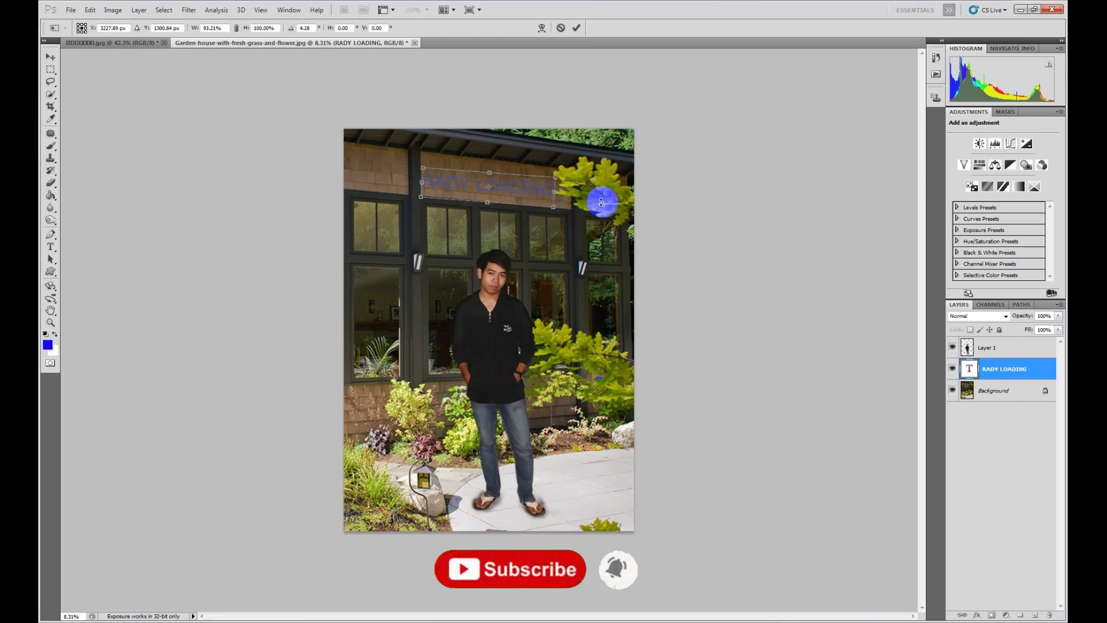
key(Return)
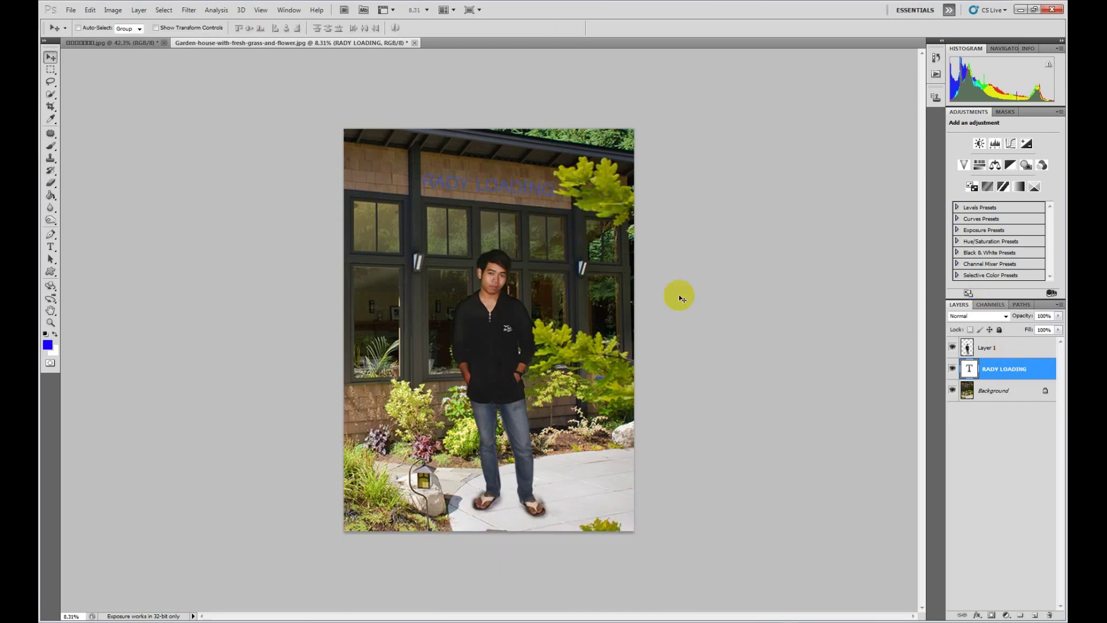
key(ctrl+plus)
key(ctrl+plus)
scroll(580, 315, up, 3)
scroll(579, 315, up, 1)
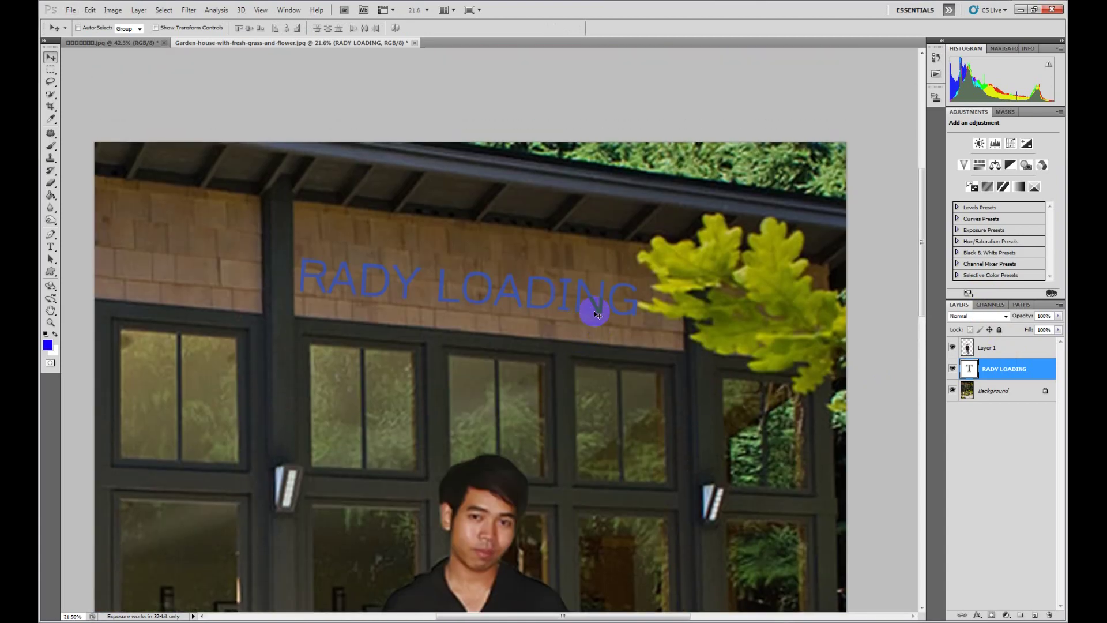
Brighten the brick wall behind RADY LOADING with a size-187 Dodge brush
click(51, 220)
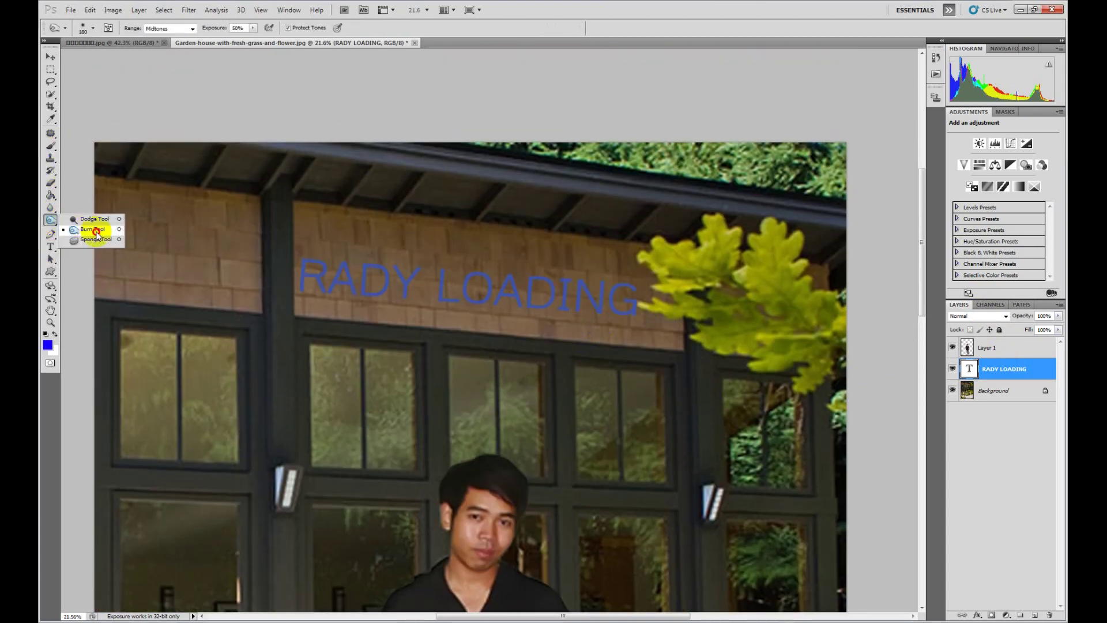
right_click(310, 273)
click(1015, 391)
right_click(392, 295)
click(470, 314)
key(Return)
mouse_move(324, 284)
mouse_down()
mouse_move(492, 284)
mouse_move(578, 306)
mouse_move(539, 316)
mouse_up()
mouse_move(452, 309)
mouse_down()
mouse_move(327, 294)
mouse_move(446, 293)
mouse_up()
mouse_move(571, 285)
mouse_down()
mouse_move(594, 304)
mouse_move(445, 315)
mouse_up()
drag(470, 268, 604, 273)
drag(497, 264, 392, 263)
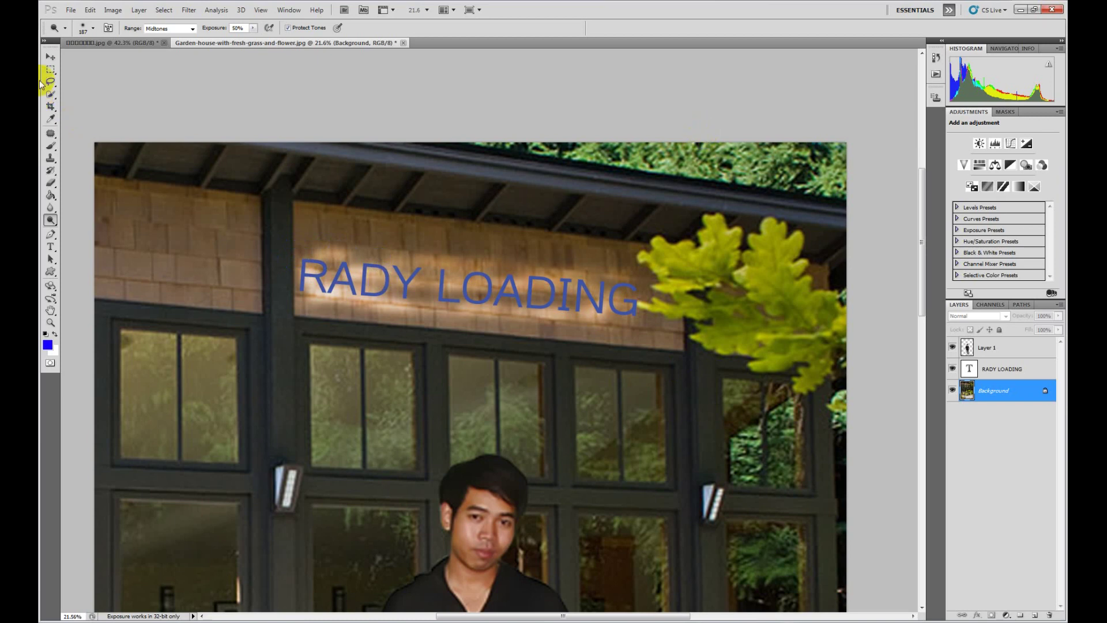
Open the RADY LOADING layer's Layer Style and enable Stroke
click(52, 57)
double_click(1045, 368)
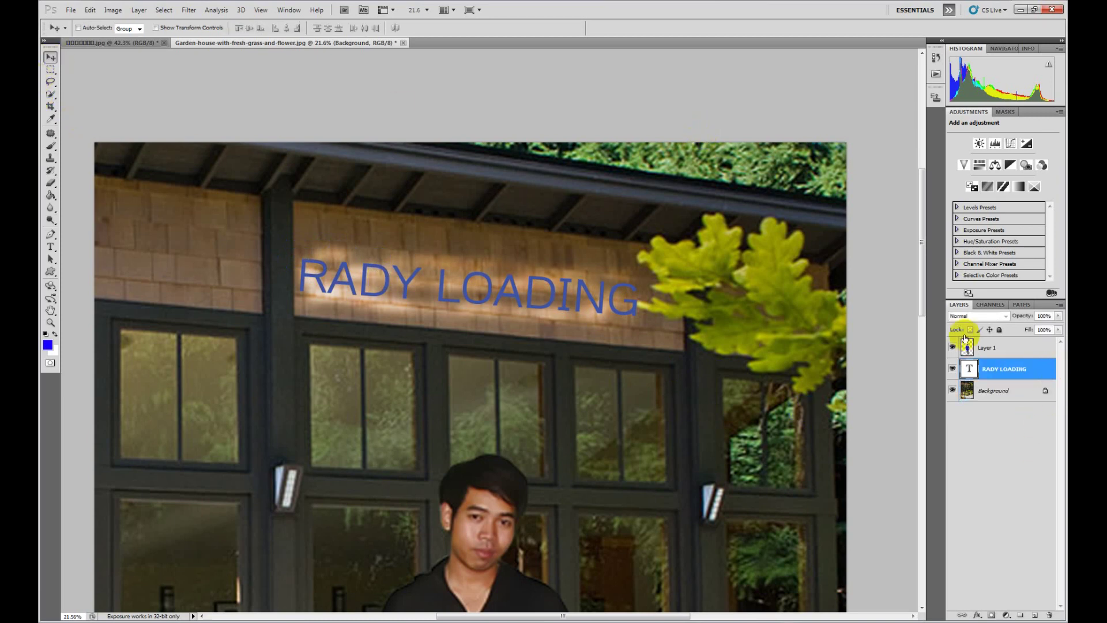
click(732, 345)
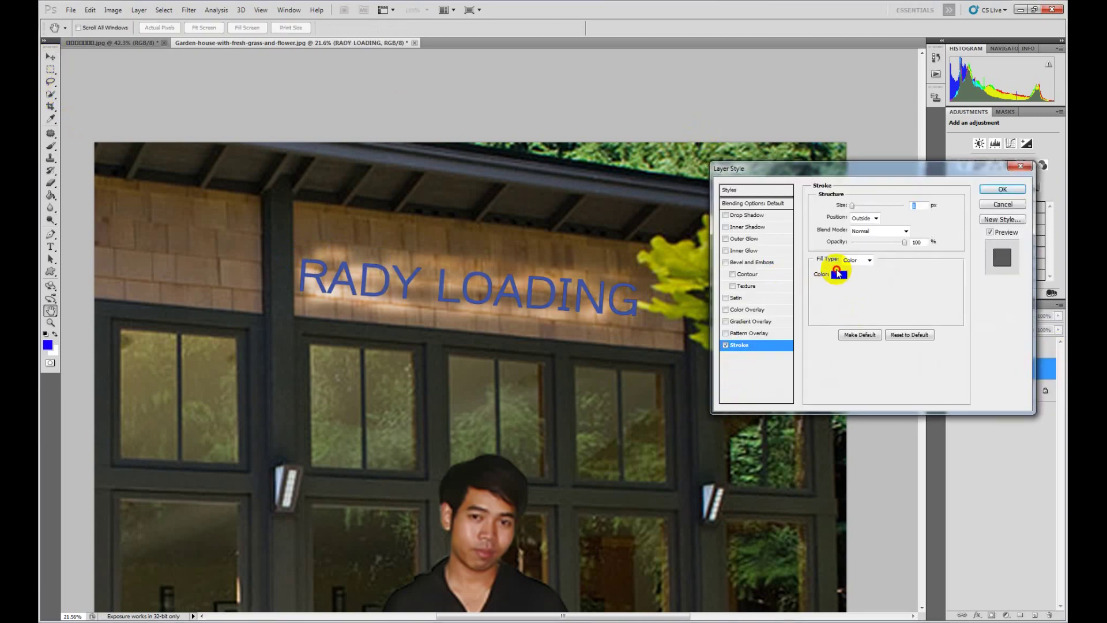
Make the text stroke a brown sampled from the image and thicker
click(839, 274)
click(541, 346)
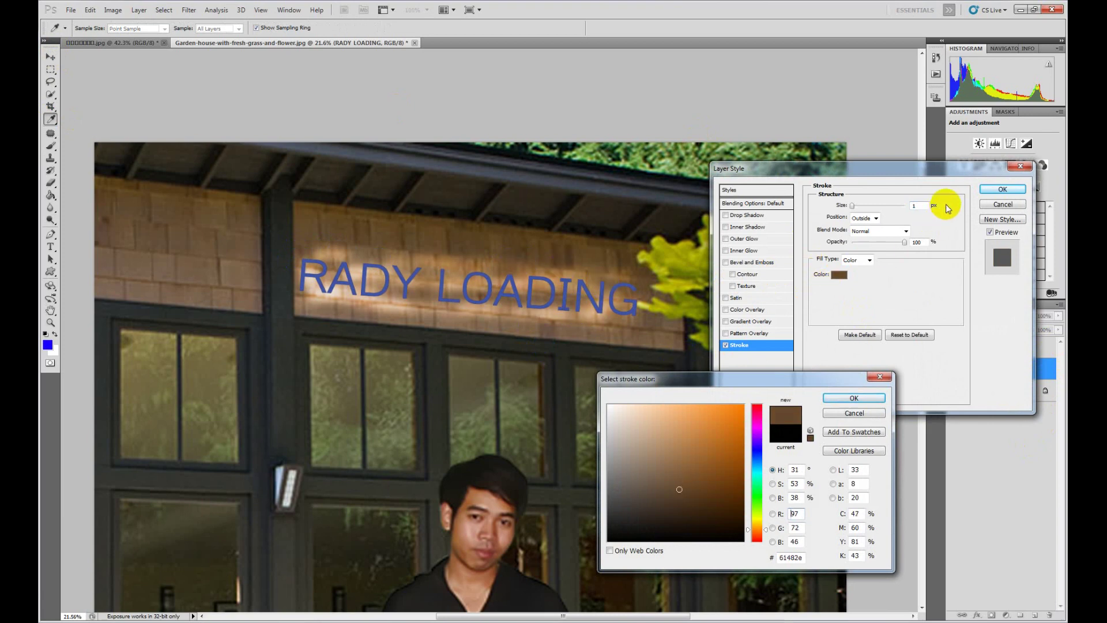
click(854, 397)
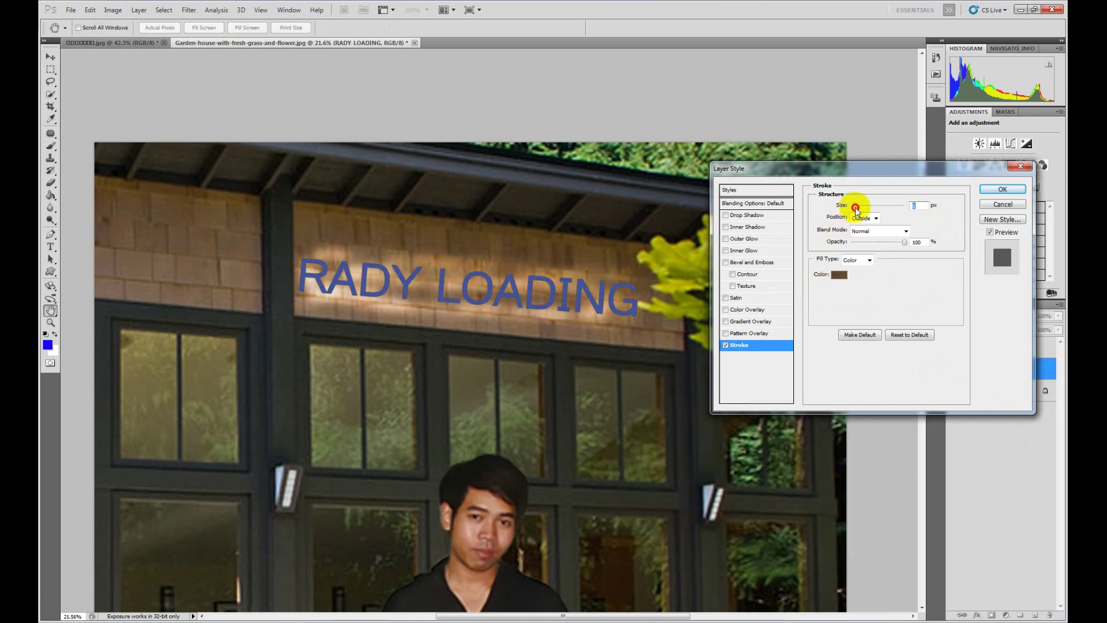
drag(855, 207, 858, 206)
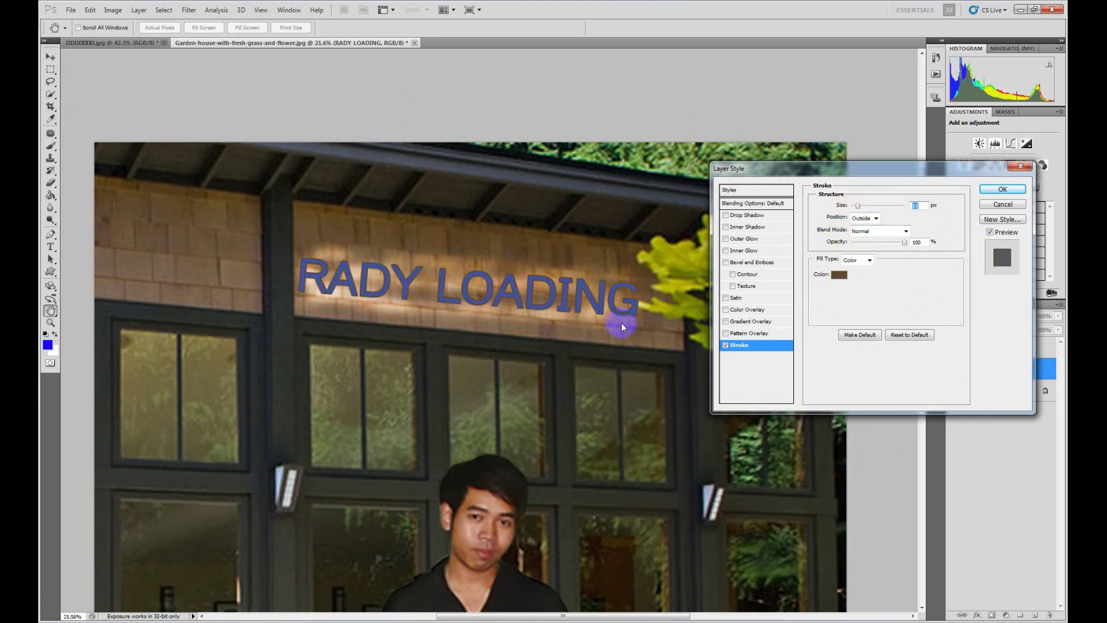
Add a Color Overlay in brown 5d4224 to the text
click(747, 310)
click(921, 206)
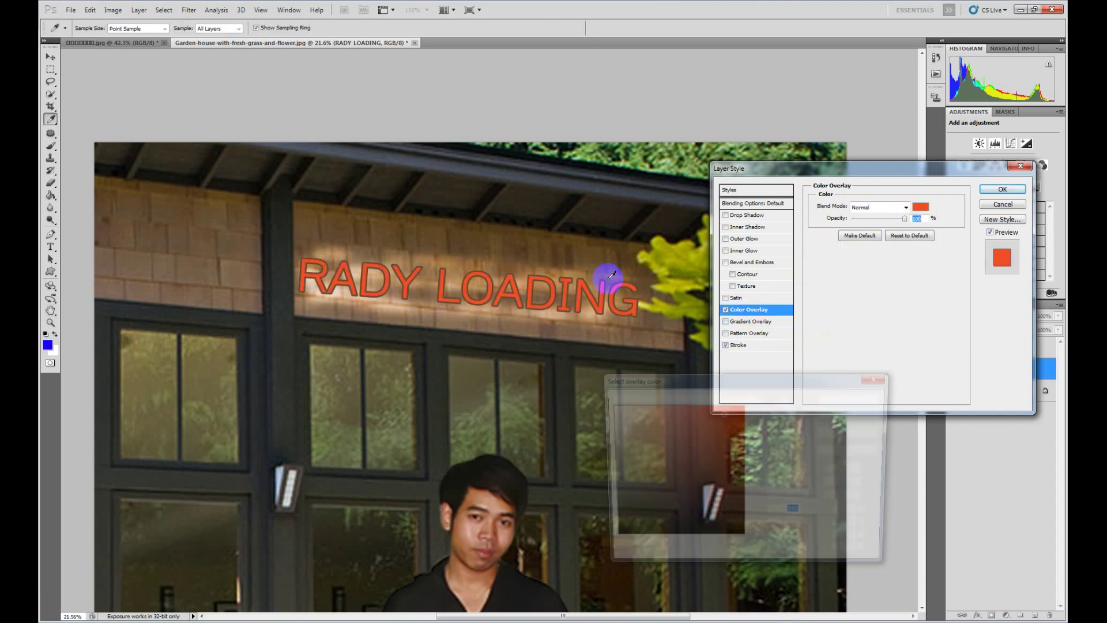
click(610, 276)
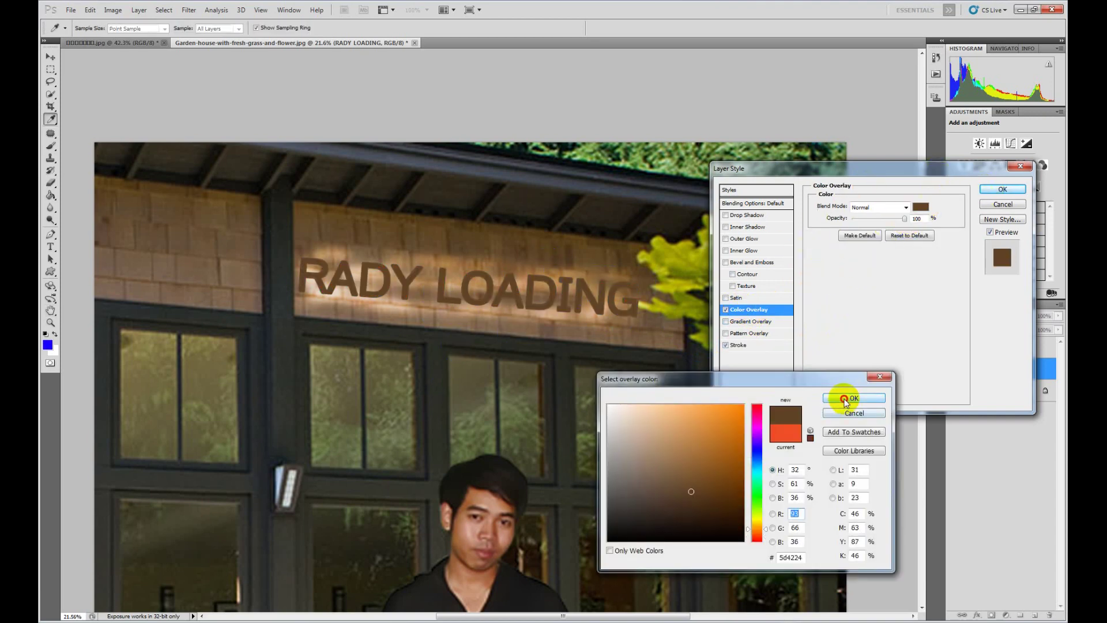
click(854, 398)
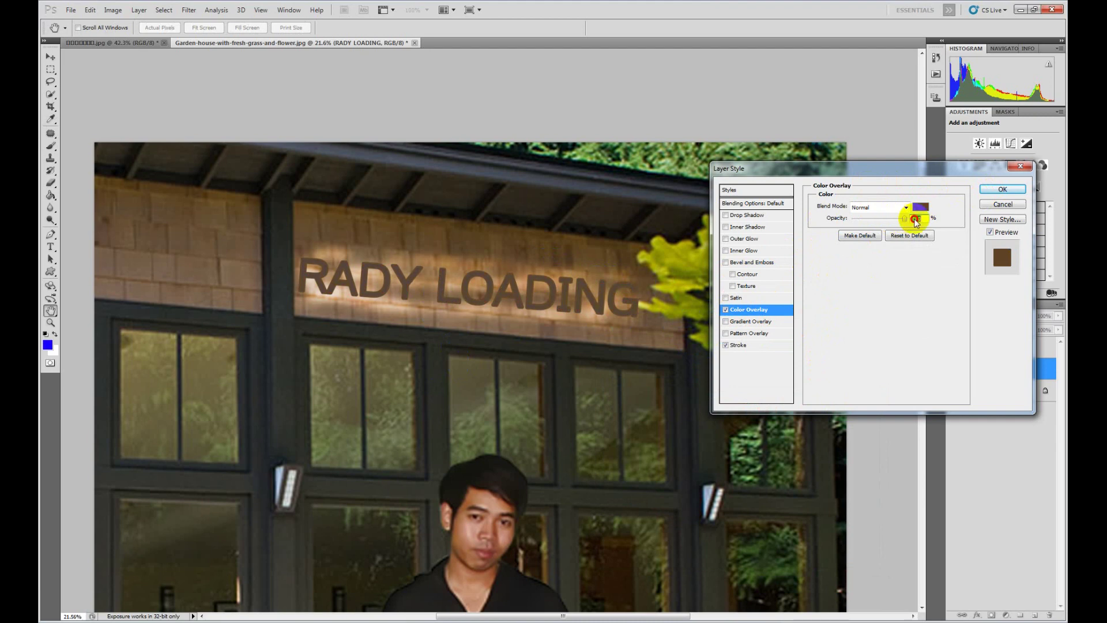
Add Bevel and Emboss with style Emboss, direction Down, adjusted size, and apply
click(750, 263)
click(871, 208)
click(865, 235)
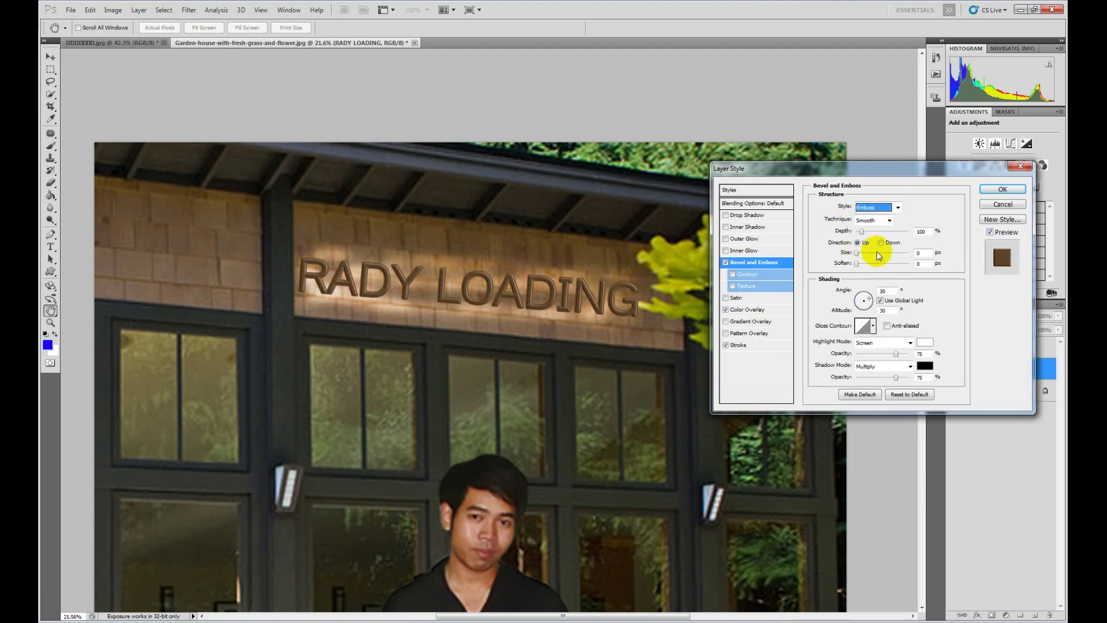
click(879, 243)
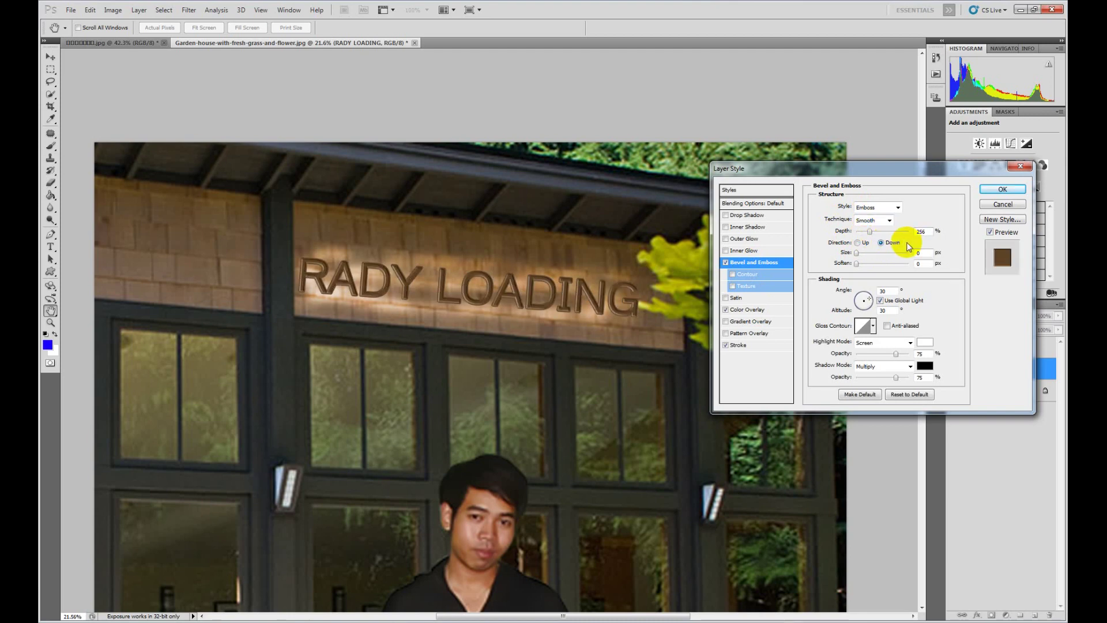
drag(857, 252, 860, 253)
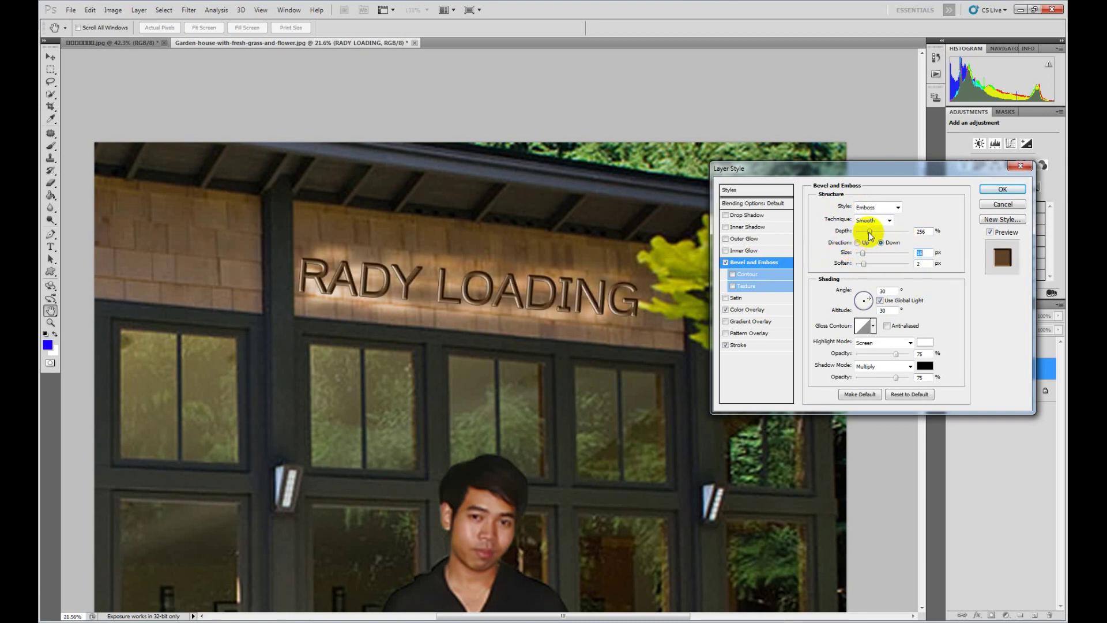
click(1000, 191)
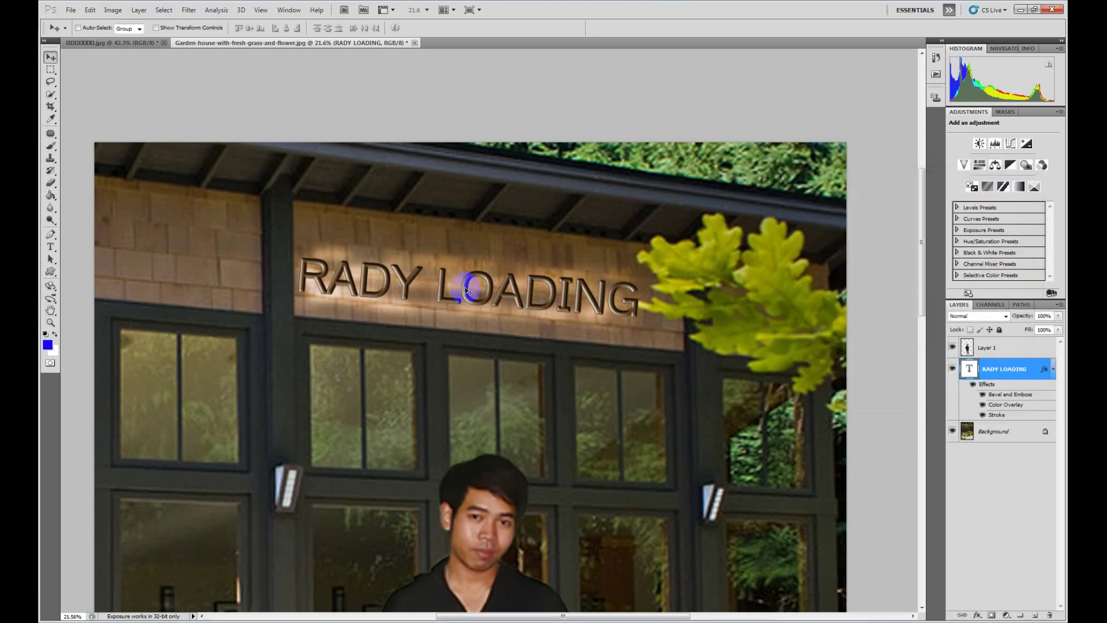
Draw a path outlining the sign plaque around the RADY LOADING text
click(50, 234)
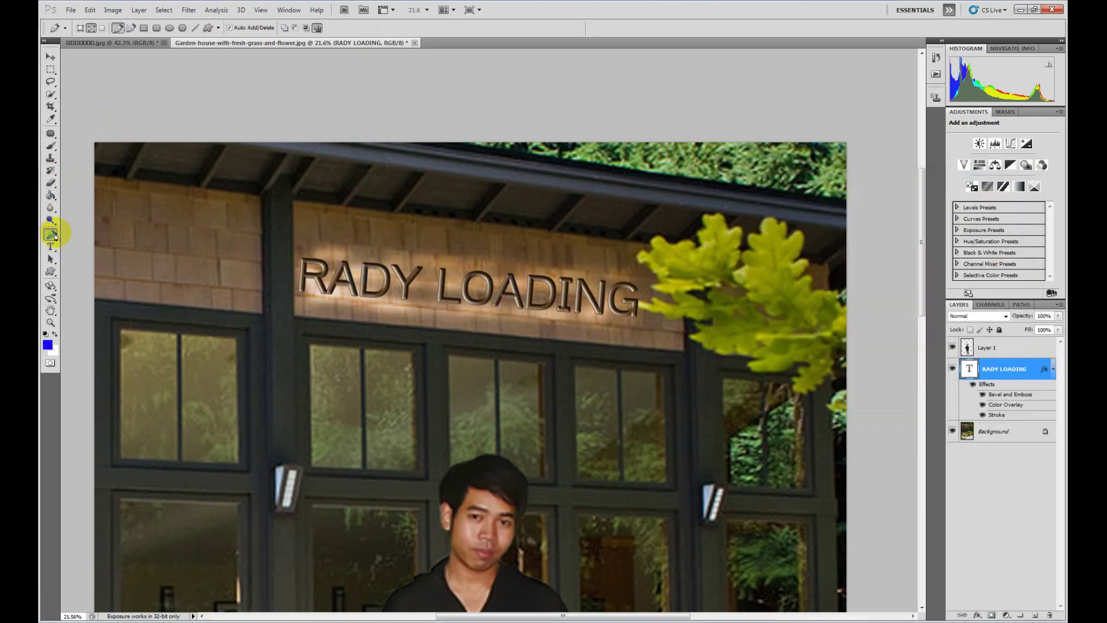
click(300, 243)
shift+click(639, 271)
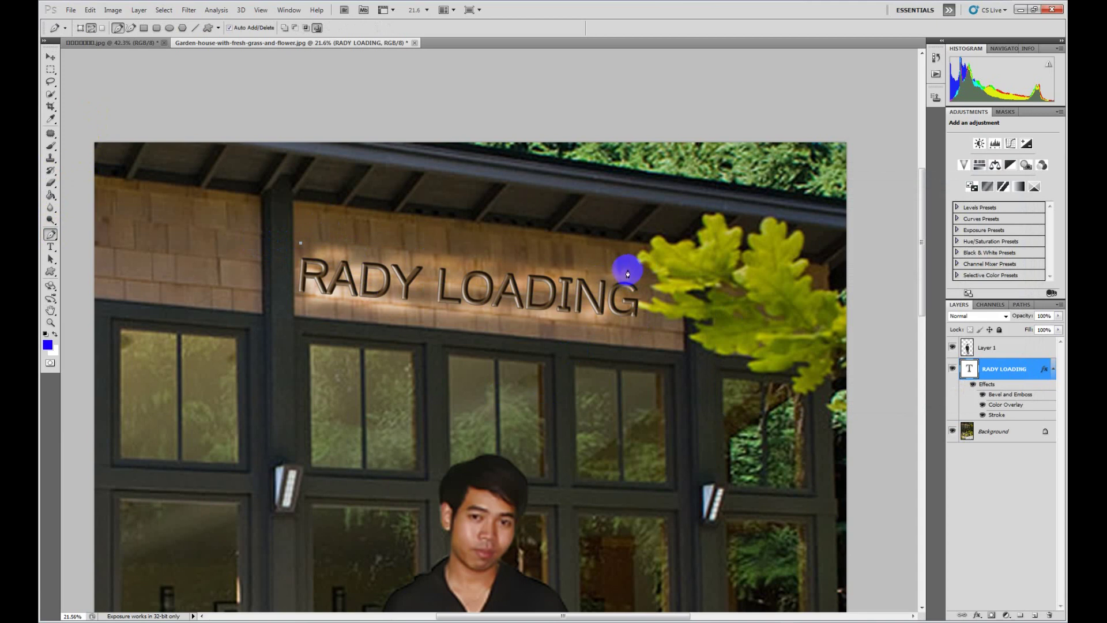
click(651, 320)
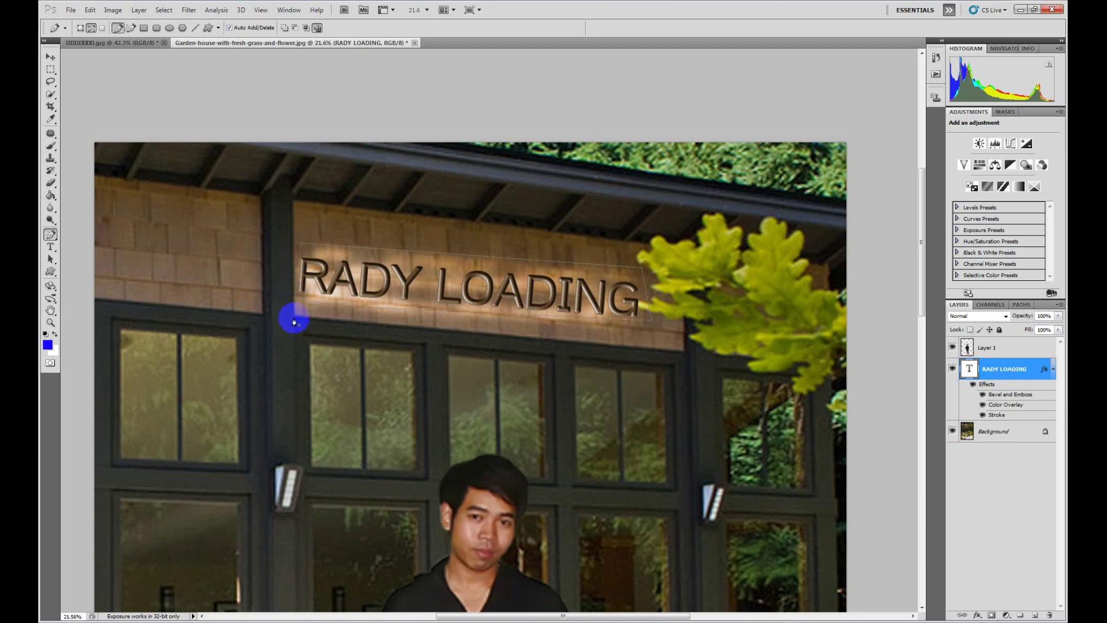
Convert the plaque outline to a selection, add new Layer 2, and open the foreground colour picker
click(50, 58)
key(ctrl+Return)
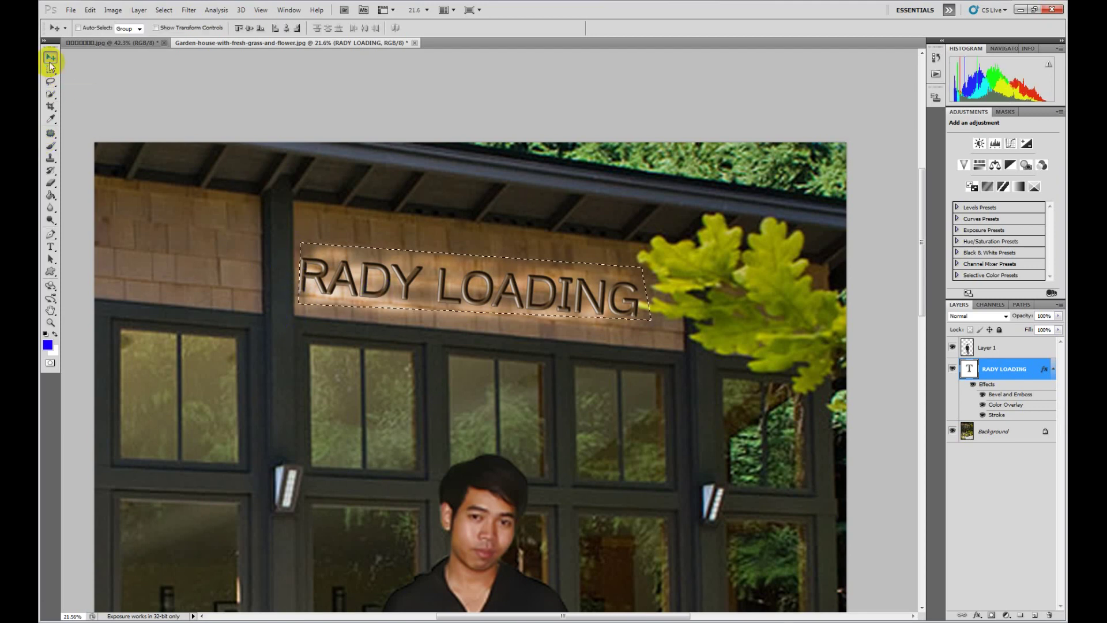
key(ctrl+shift+alt+n)
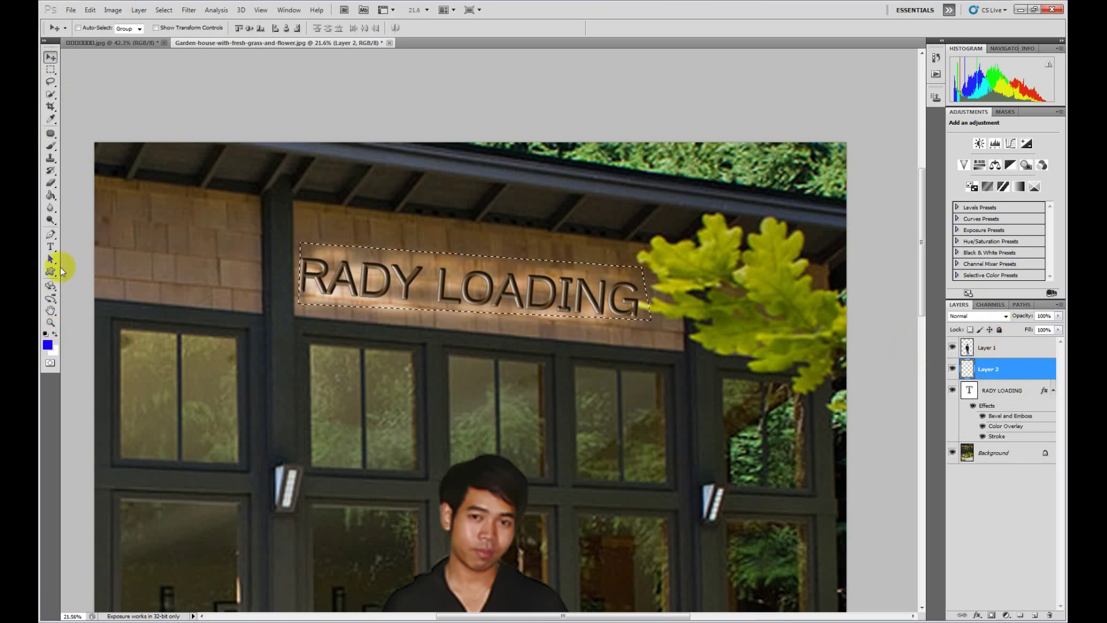
click(51, 197)
Fill the sign area on Layer 2 with a brown sampled from the wall
click(48, 345)
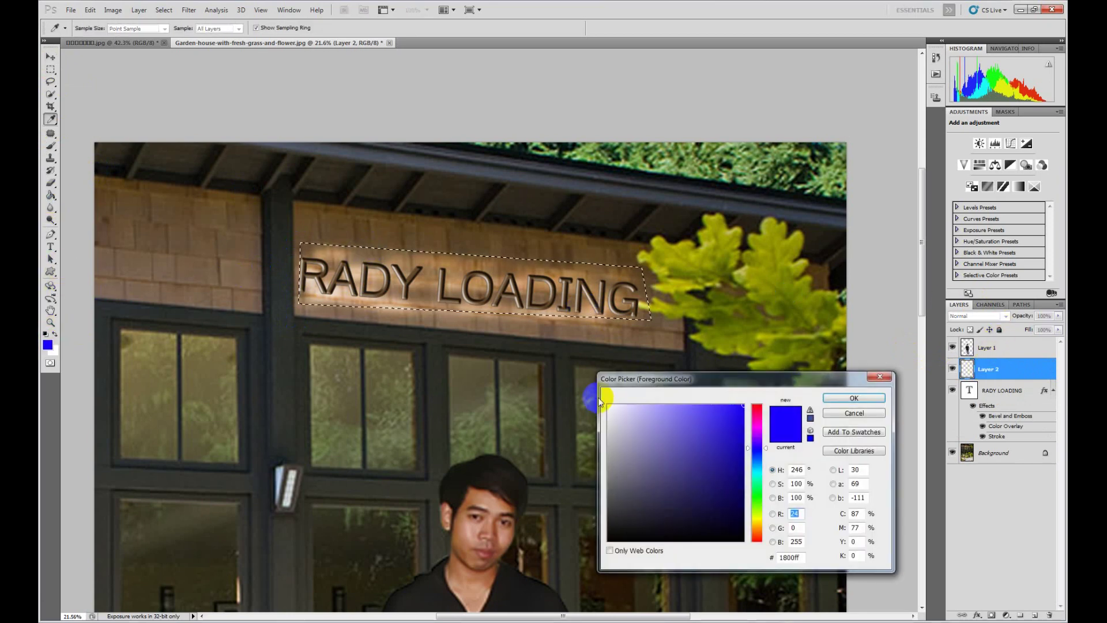
click(476, 243)
click(854, 398)
click(565, 292)
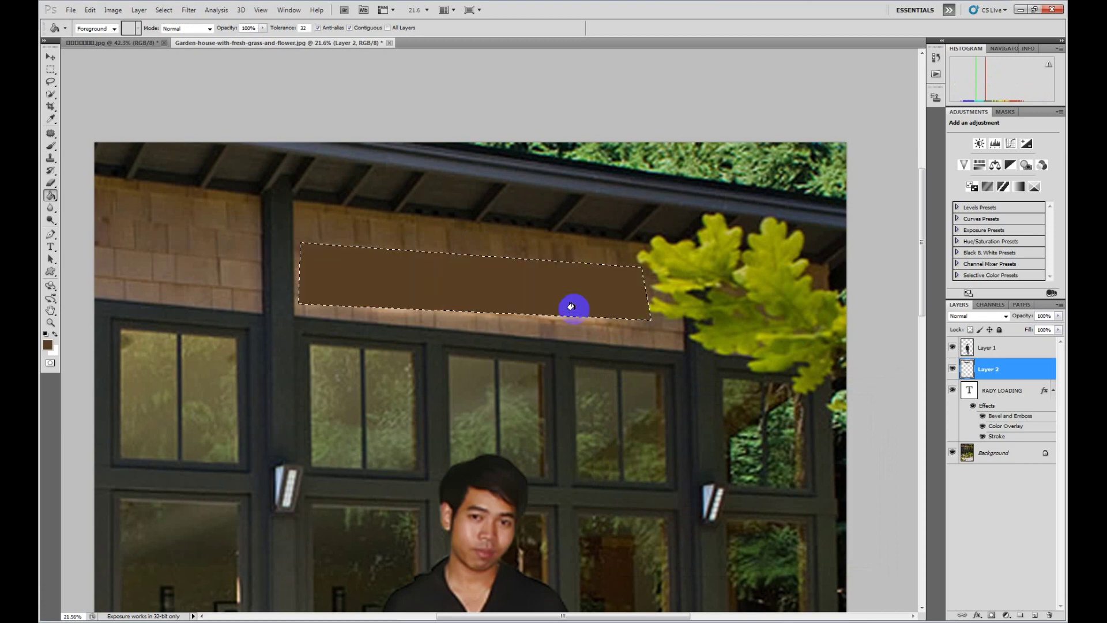
Move the brown plaque layer beneath the RADY LOADING text layer
click(50, 56)
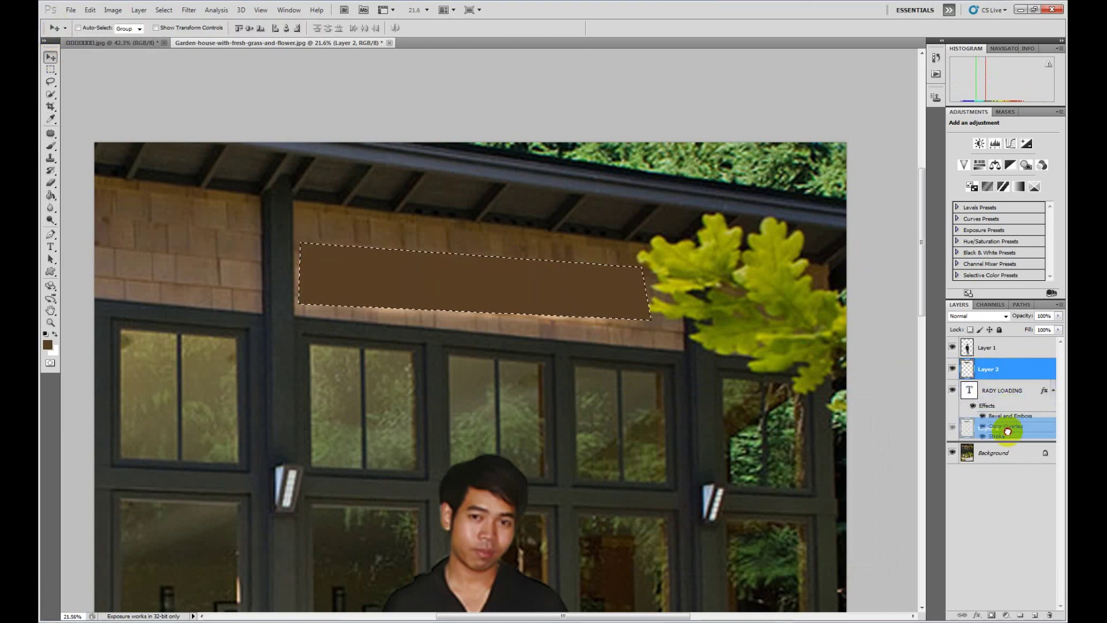
drag(1006, 369, 1005, 428)
ctrl+click(531, 288)
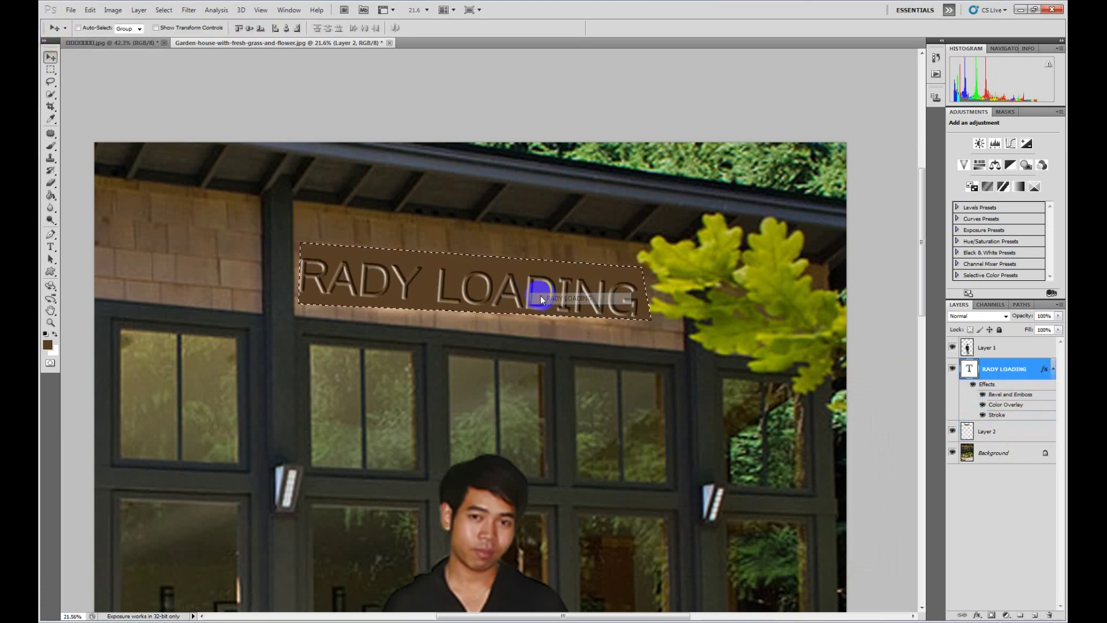
Try nudging the RADY LOADING text upward, dismissing the could-not-nudge errors
key(Up)
key(Return)
key(Up)
key(Return)
right_click(608, 292)
click(600, 290)
key(Up)
click(564, 239)
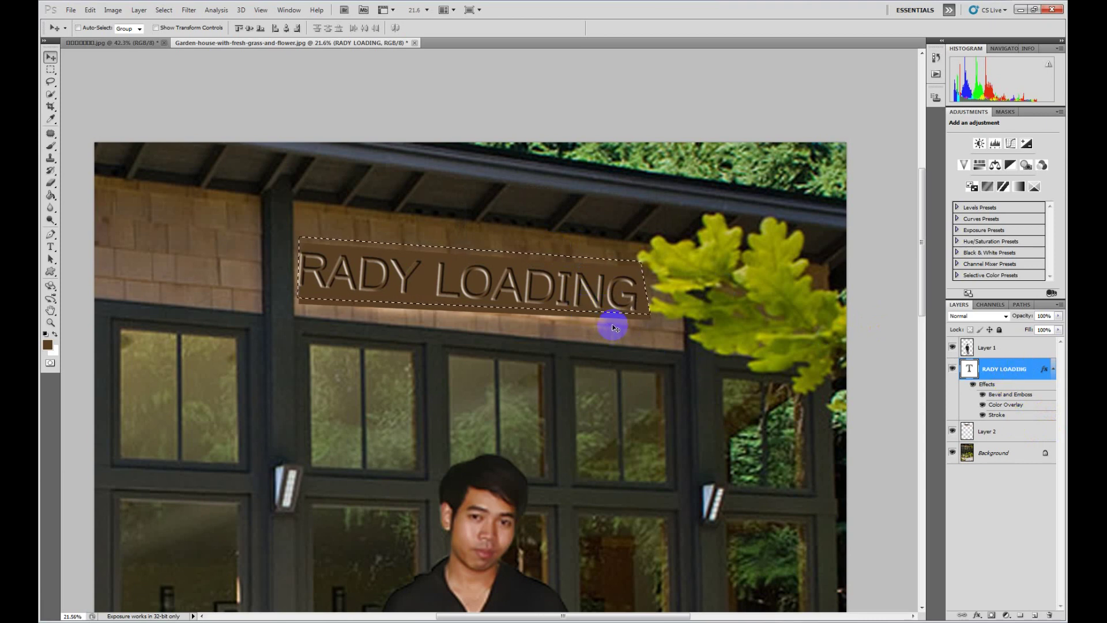
Deselect the sign area
key(ctrl+d)
right_click(536, 286)
click(545, 295)
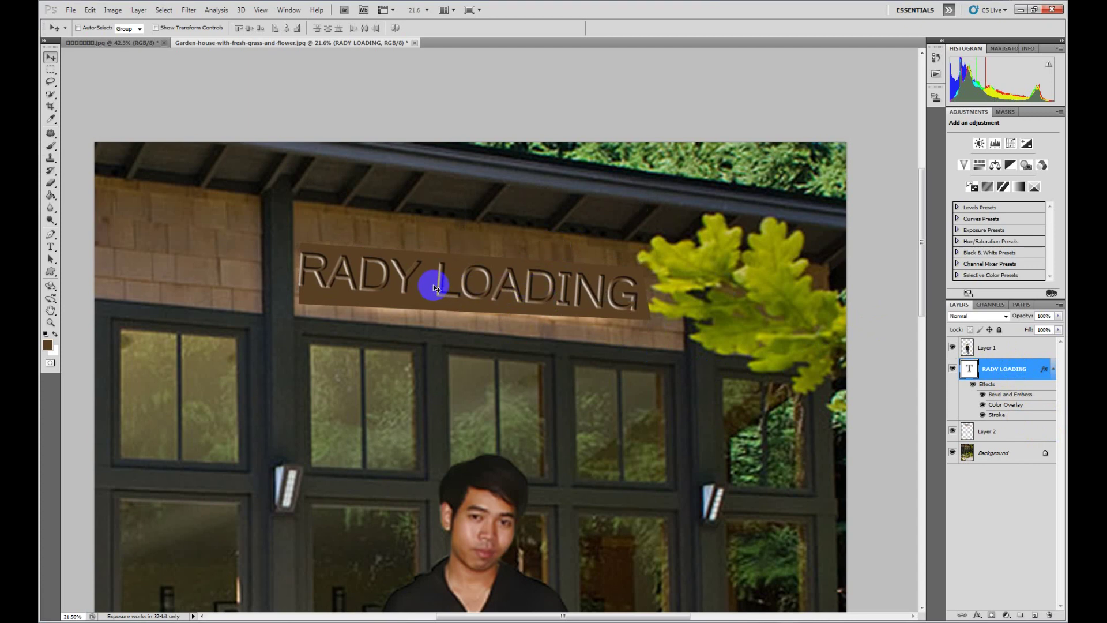
Give the brown plaque's layer style a grey Stroke outline
double_click(1006, 430)
click(740, 345)
click(839, 275)
click(608, 481)
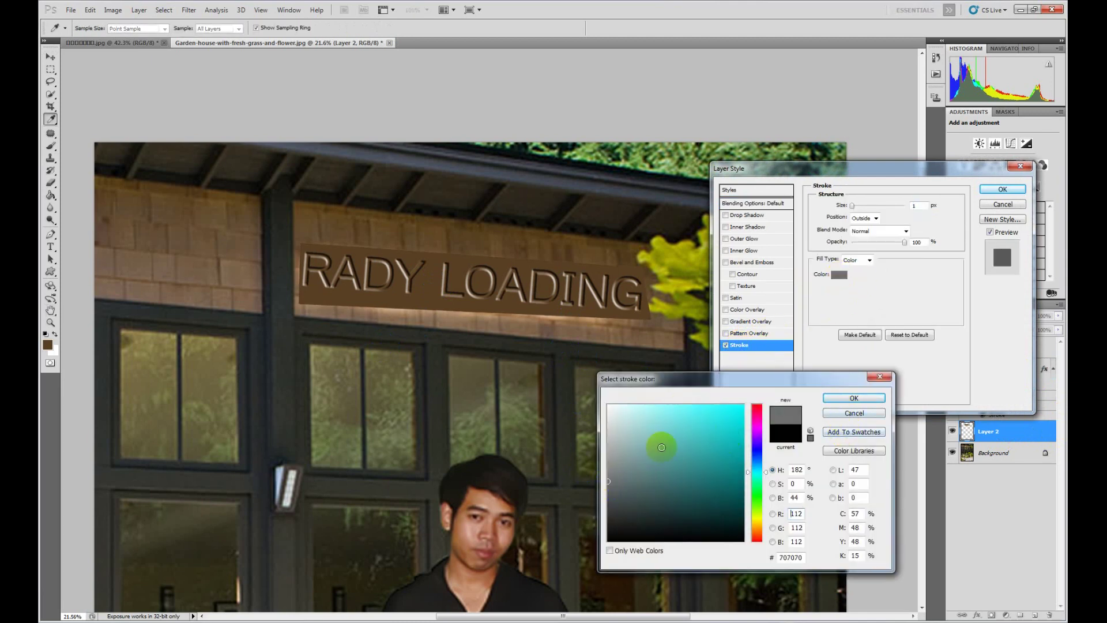
click(608, 500)
click(854, 398)
click(852, 206)
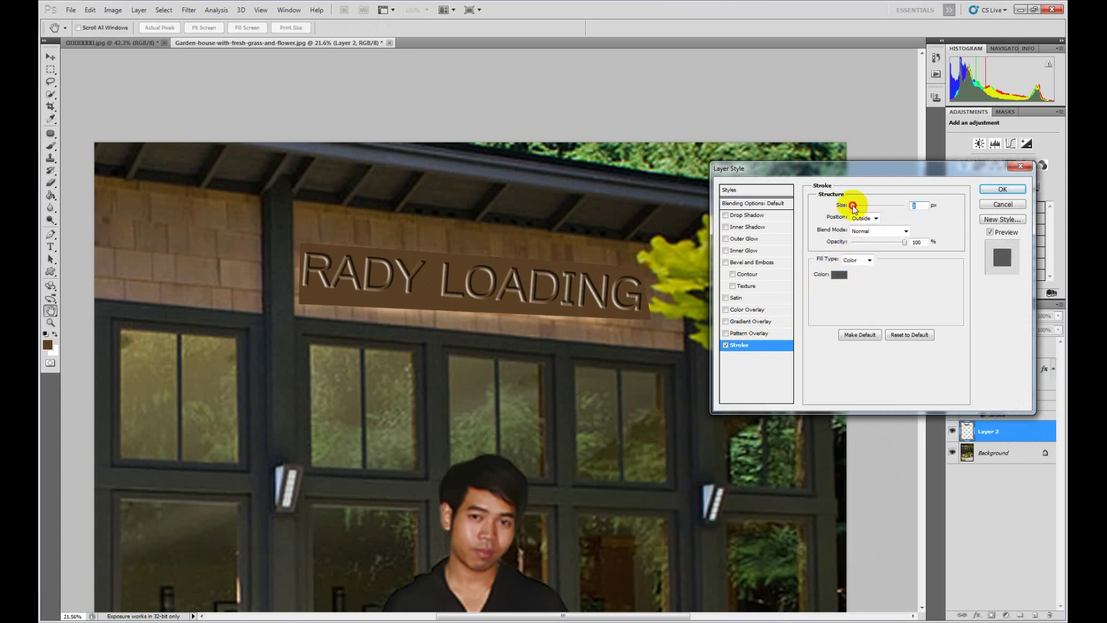
Add a Chisel Hard Emboss with 286% depth and small size, and apply the style
click(744, 263)
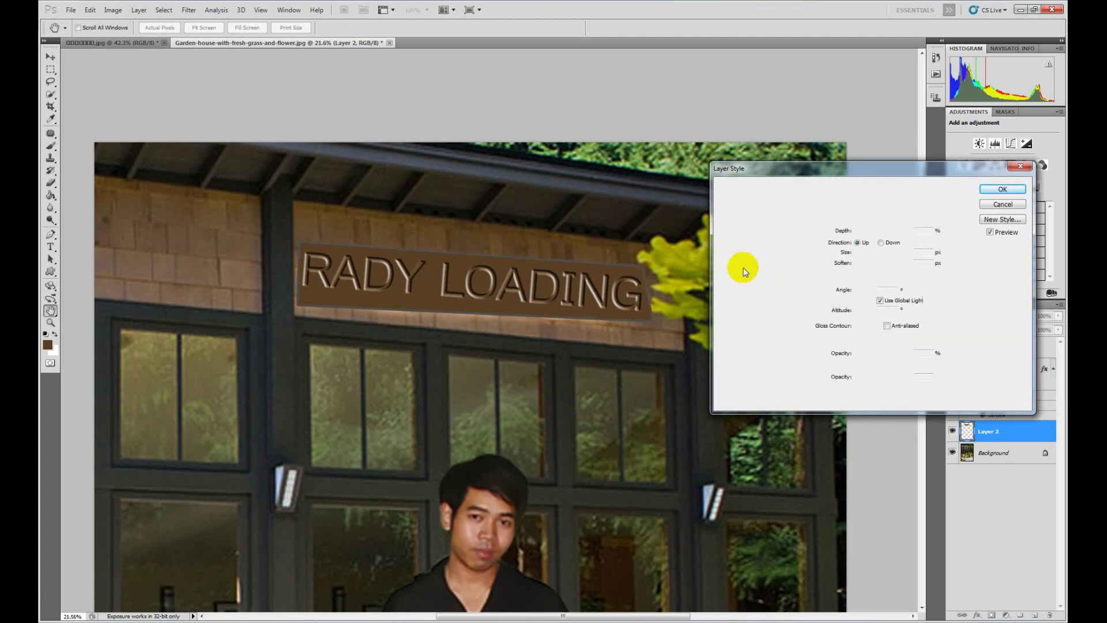
click(877, 207)
click(865, 236)
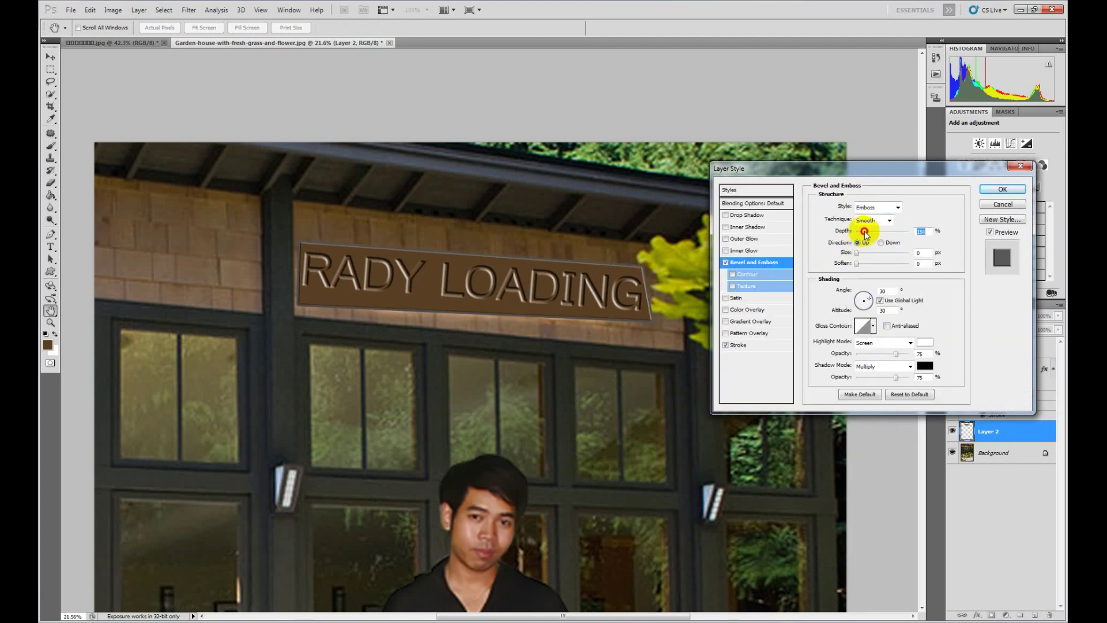
drag(864, 231, 871, 231)
click(873, 220)
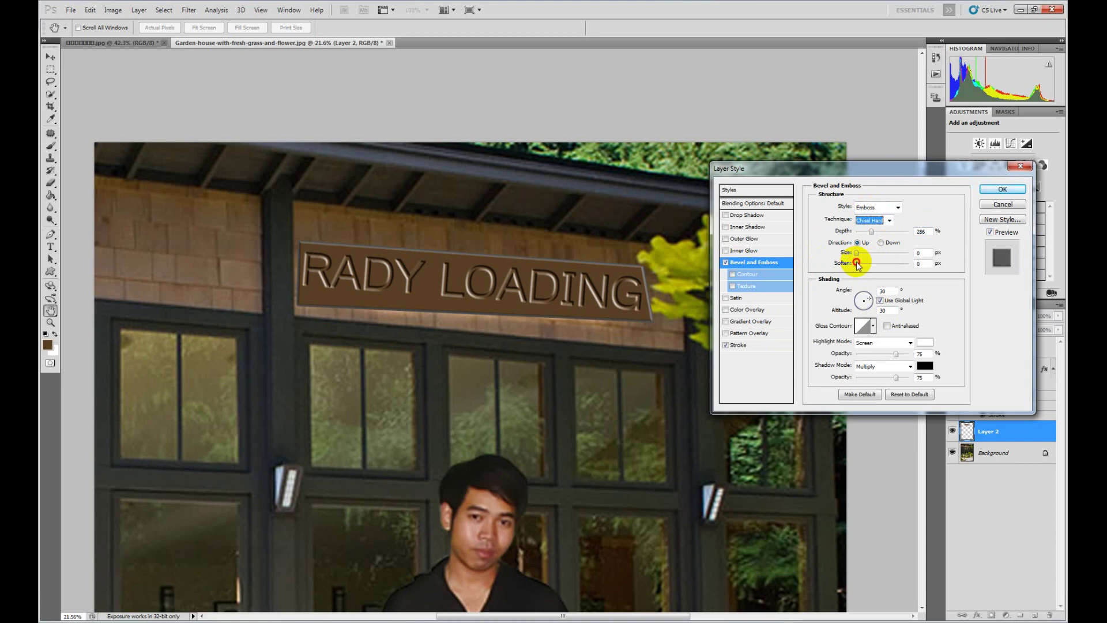
key(Up)
key(Up)
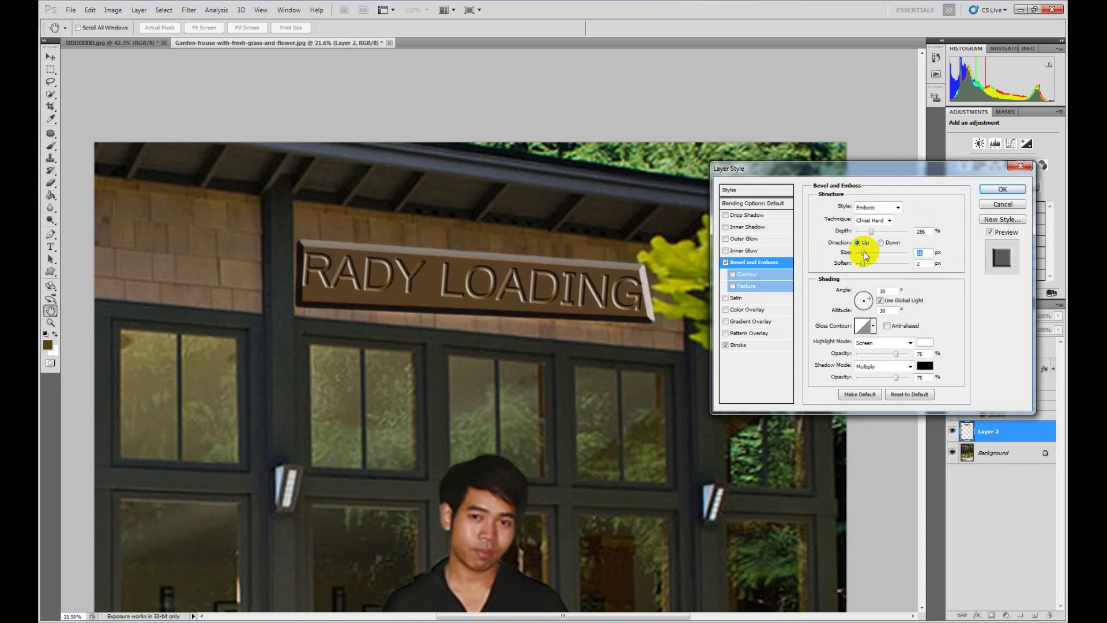
drag(865, 256, 860, 254)
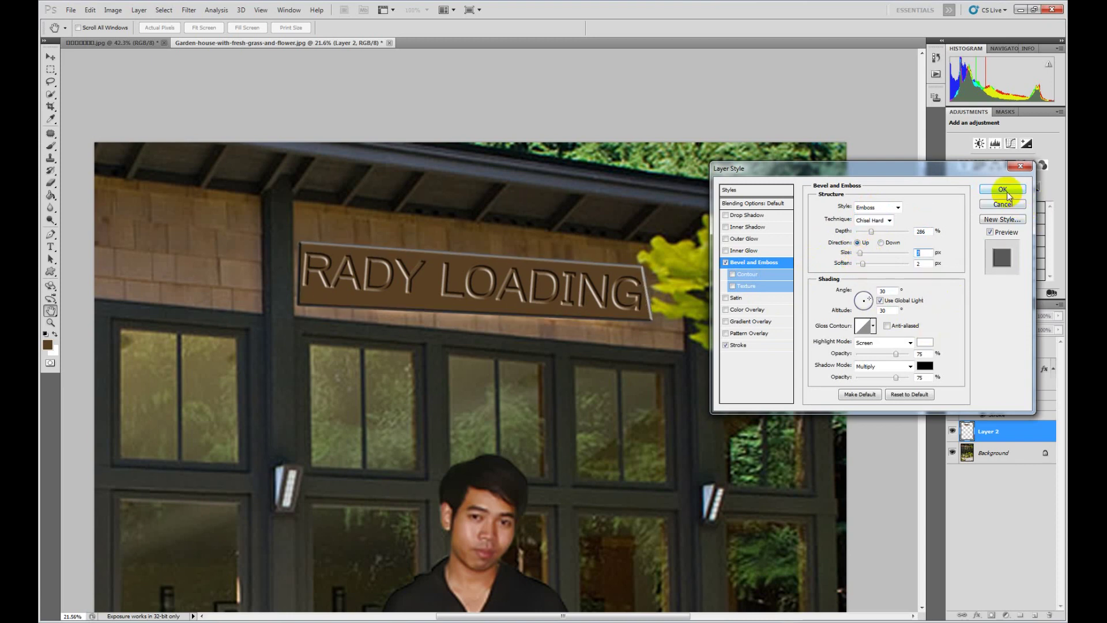
click(1003, 190)
scroll(524, 371, down, 2)
Rotate the RADY LOADING text and plaque layers together about 2.31° clockwise
scroll(524, 371, down, 2)
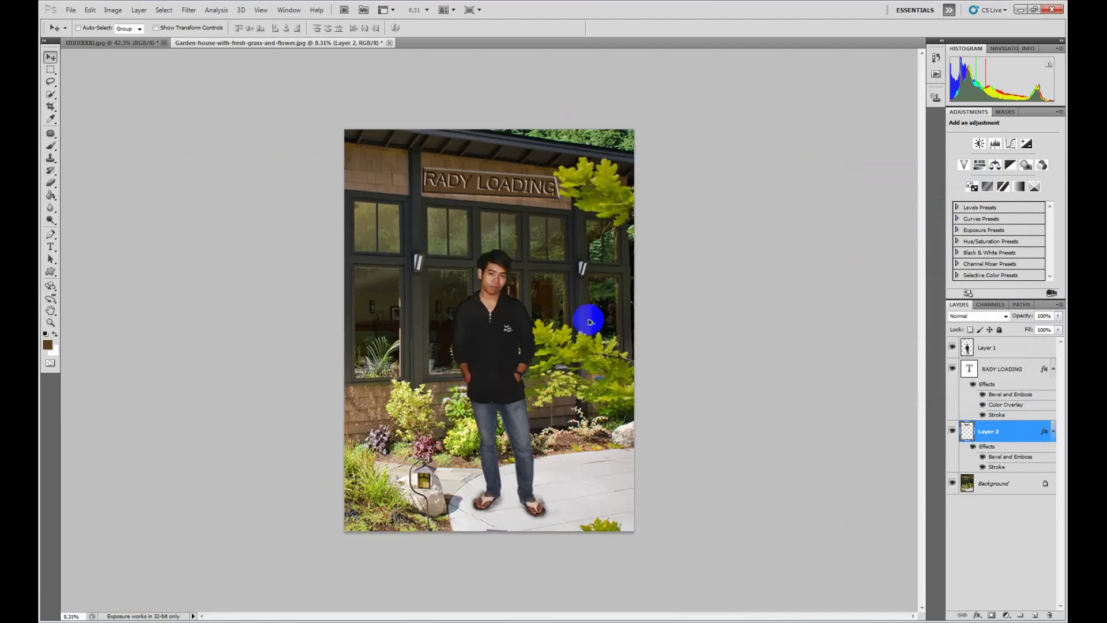
scroll(571, 312, down, 1)
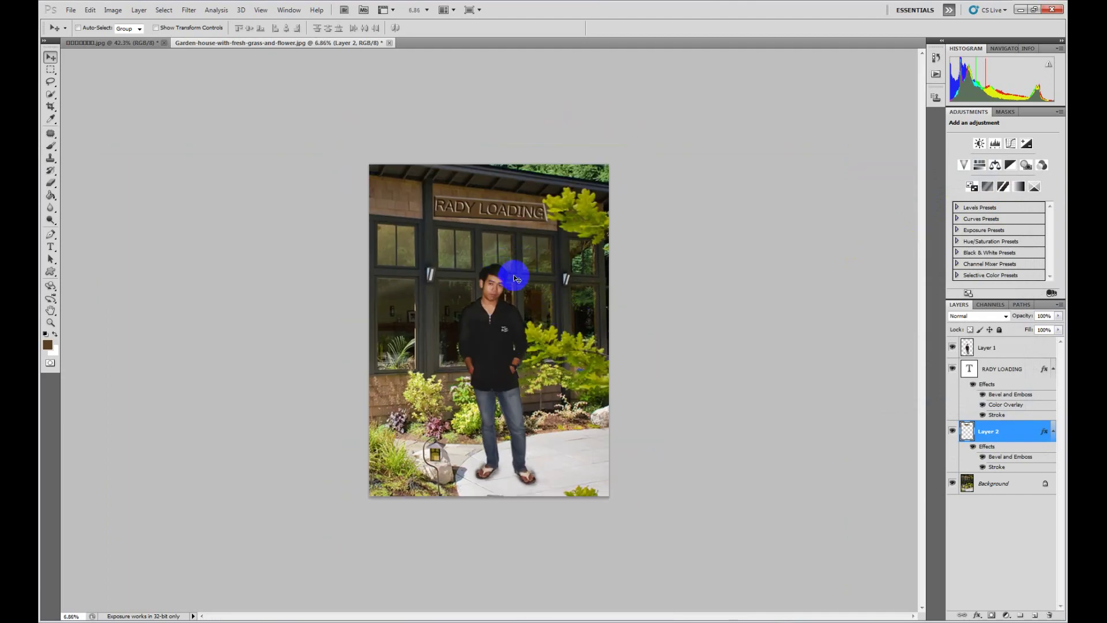
scroll(477, 213, up, 4)
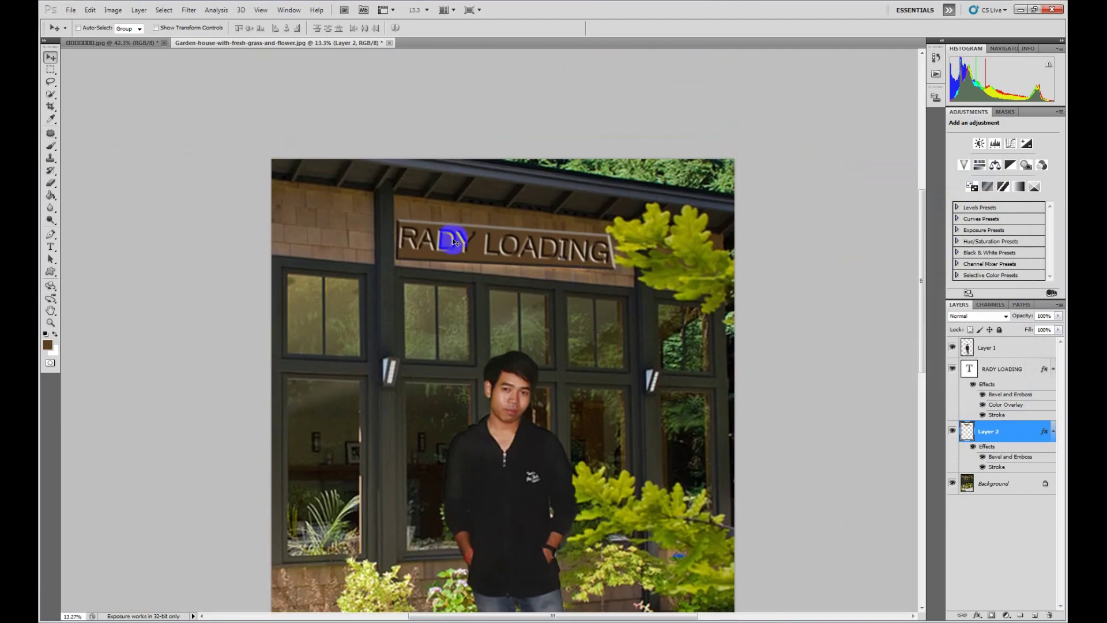
right_click(455, 241)
click(481, 247)
ctrl+click(1014, 431)
key(ctrl+t)
drag(650, 247, 708, 251)
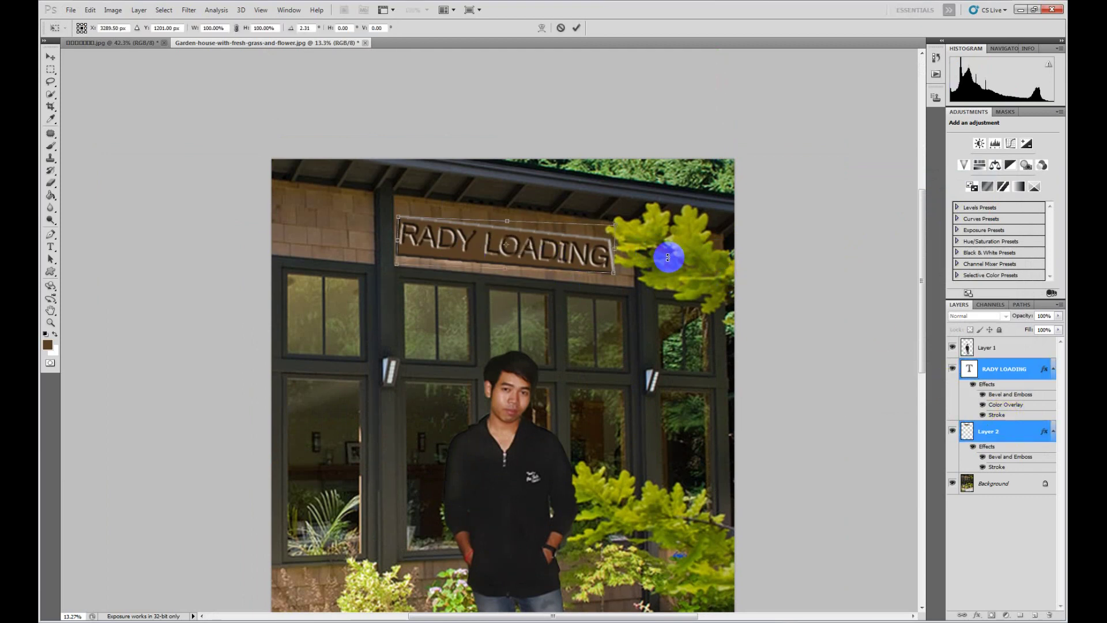
double_click(668, 259)
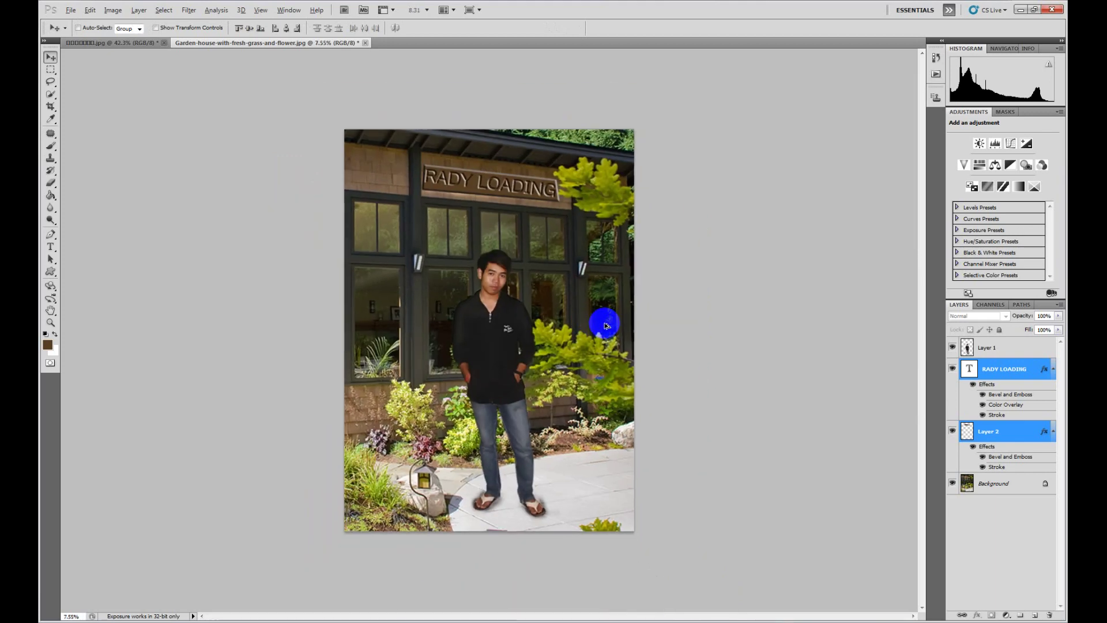
Zoom out, abandon a stray text entry, and select the cut-out man's layer
drag(671, 261, 604, 321)
click(50, 247)
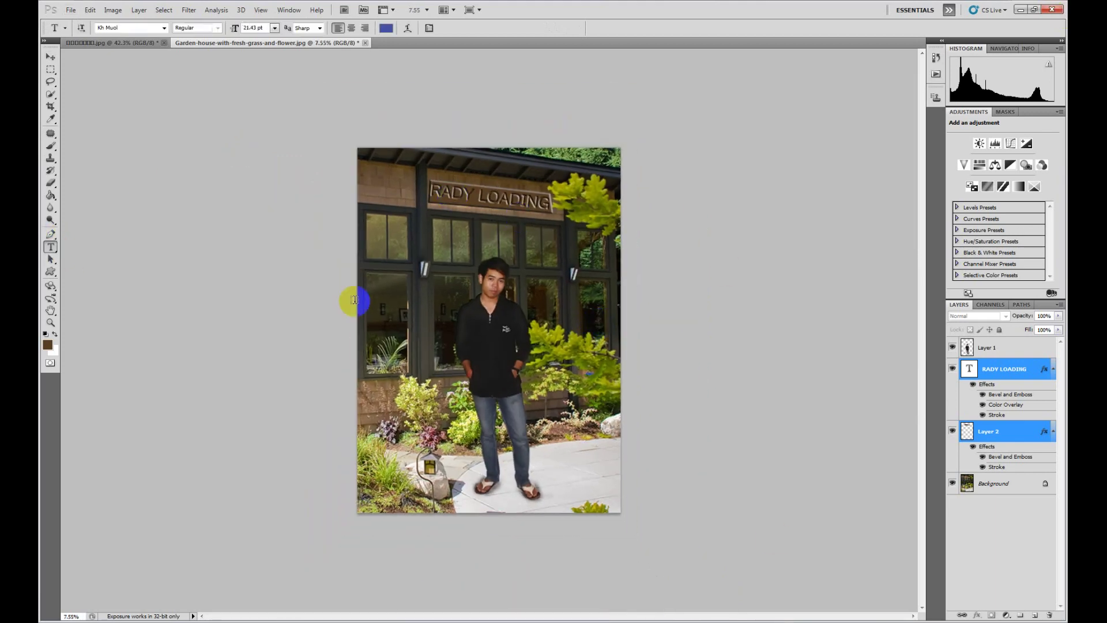
click(547, 384)
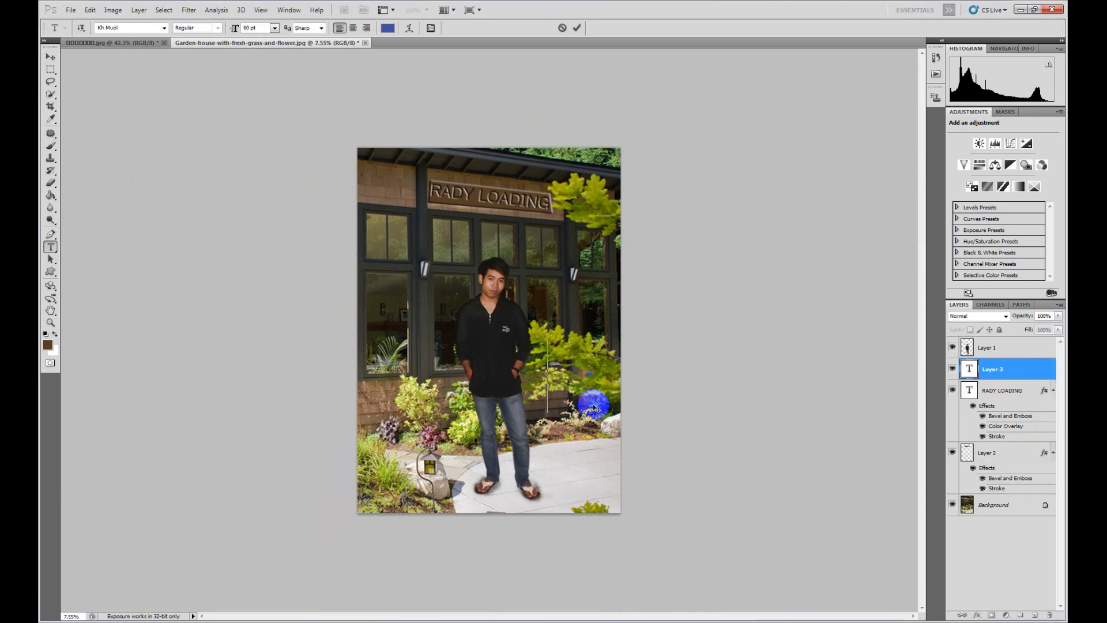
click(51, 55)
click(517, 300)
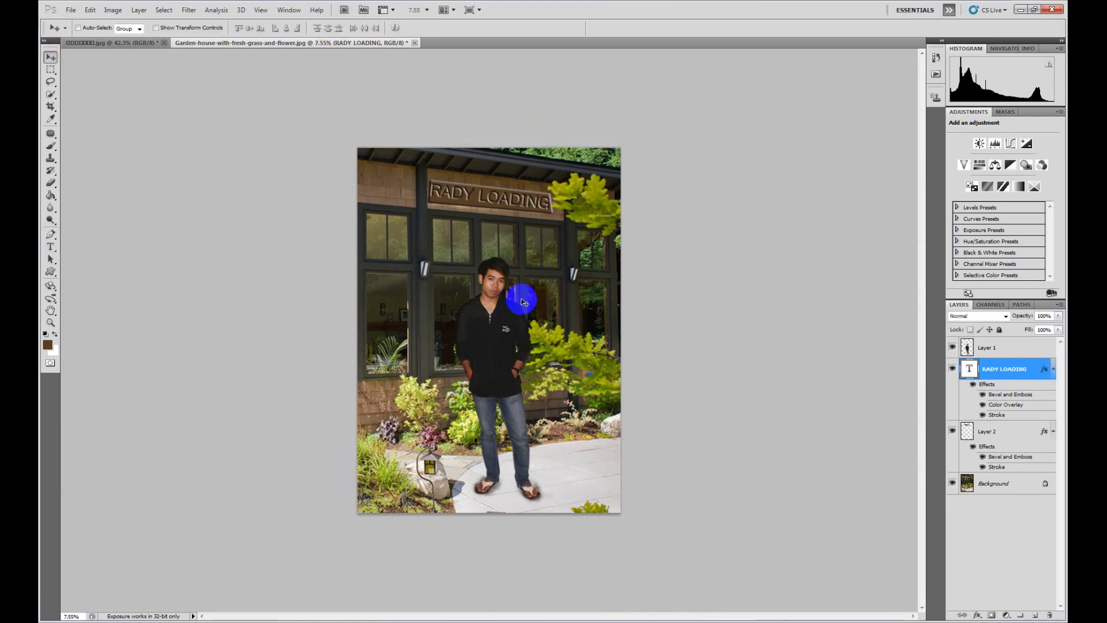
click(518, 355)
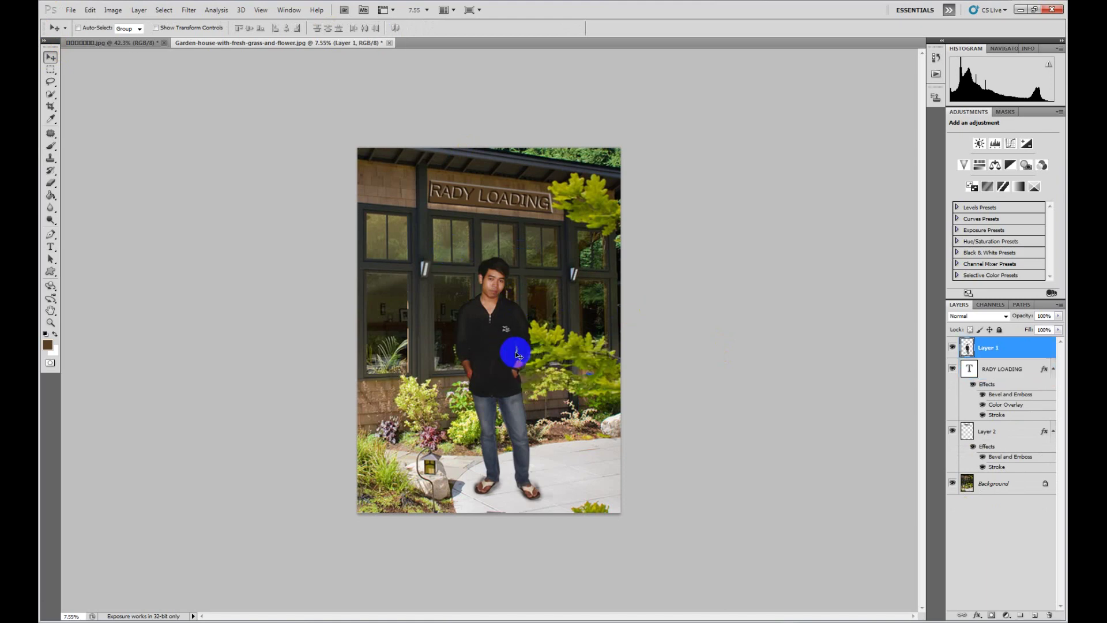
key(ctrl+m)
Brighten the man's midtones with a Curves point at input 110, output 125
drag(247, 253, 235, 257)
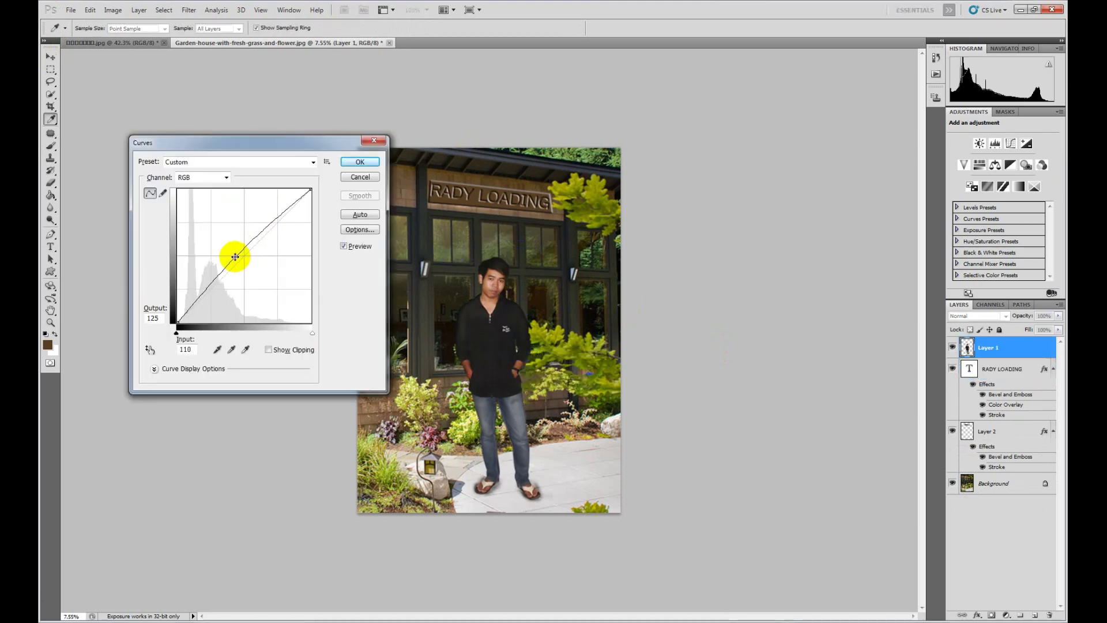
drag(233, 257, 228, 248)
click(359, 166)
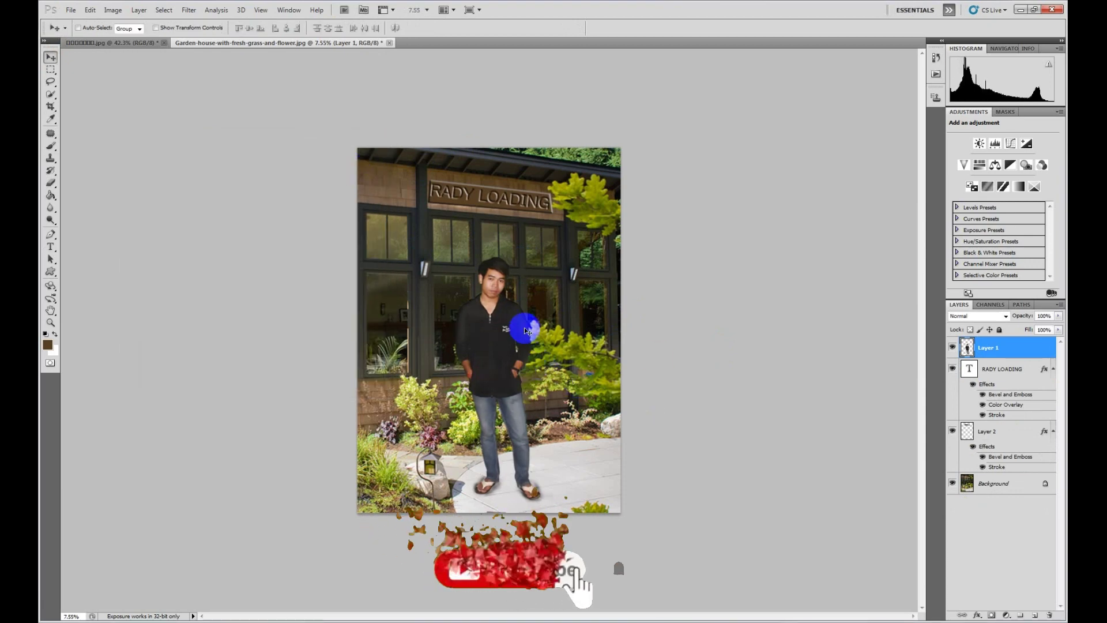
scroll(484, 311, up, 1)
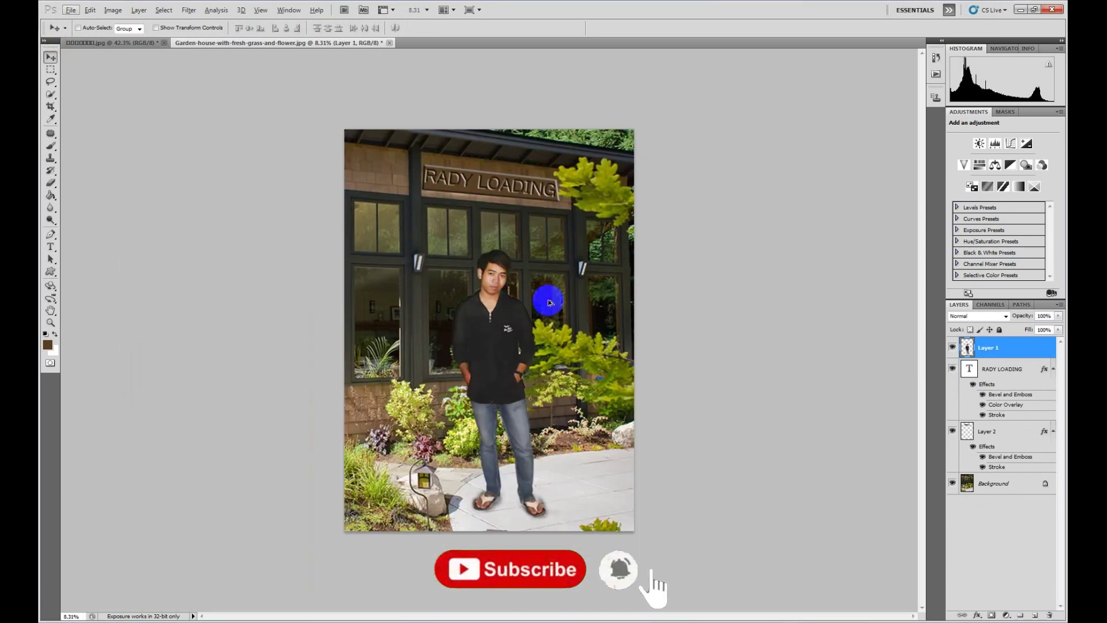
Switch to the RADY LOADING layer and back, then reopen and cancel Curves
key(alt+bracketleft)
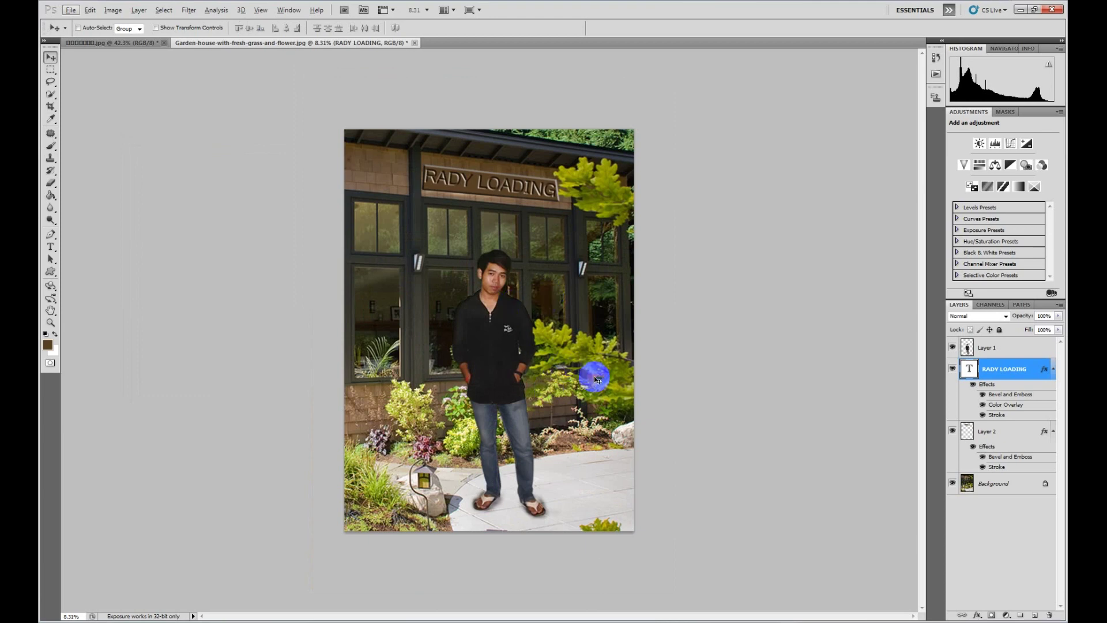
key(alt+bracketright)
key(ctrl+m)
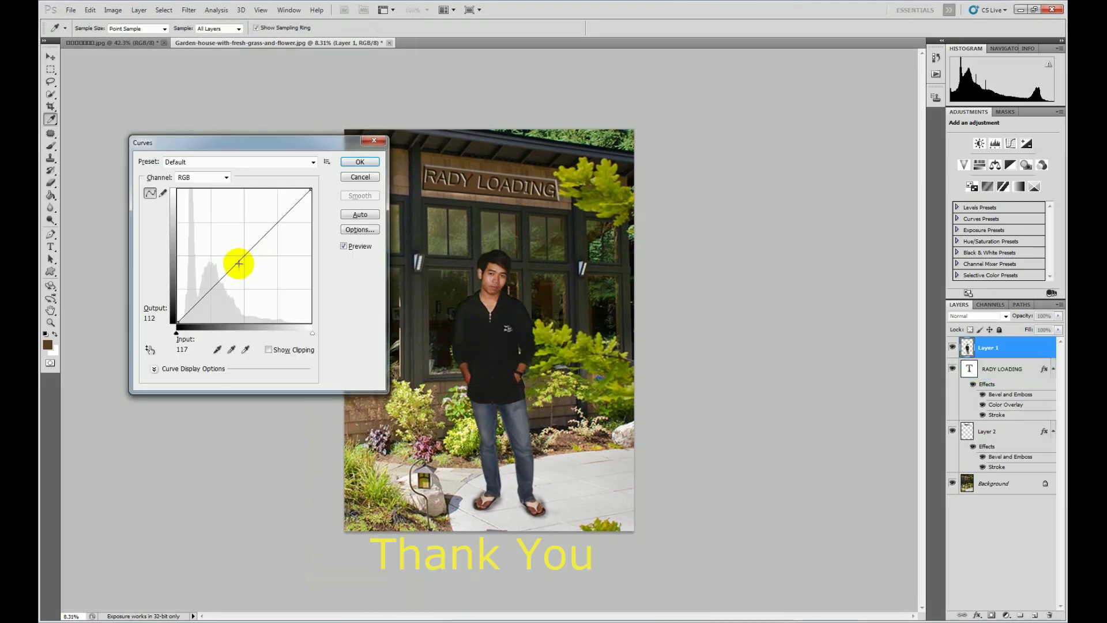
click(360, 177)
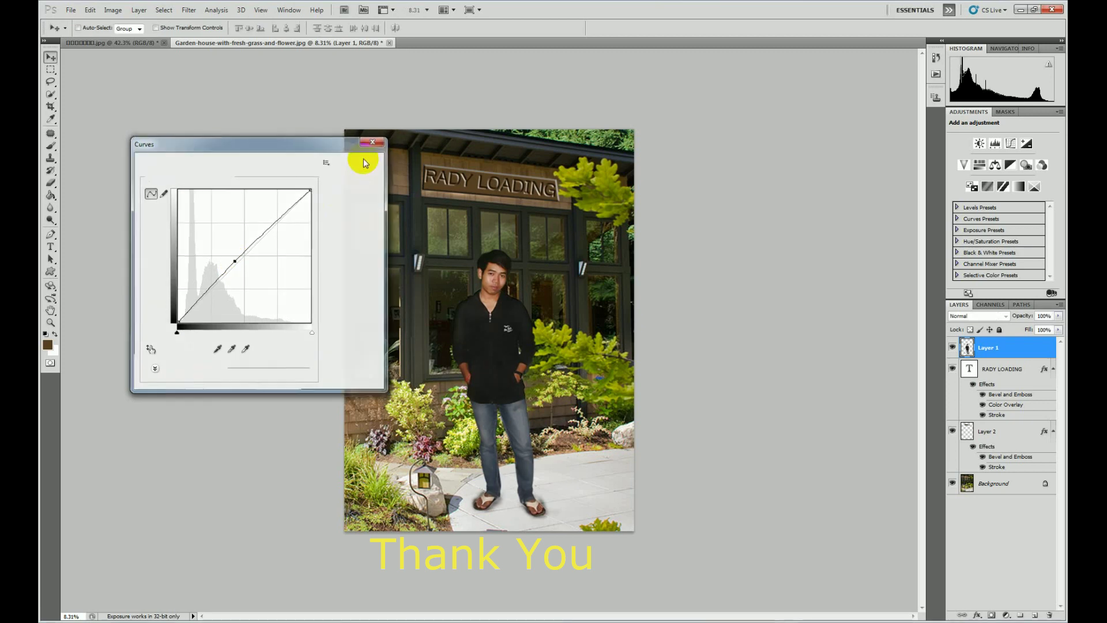